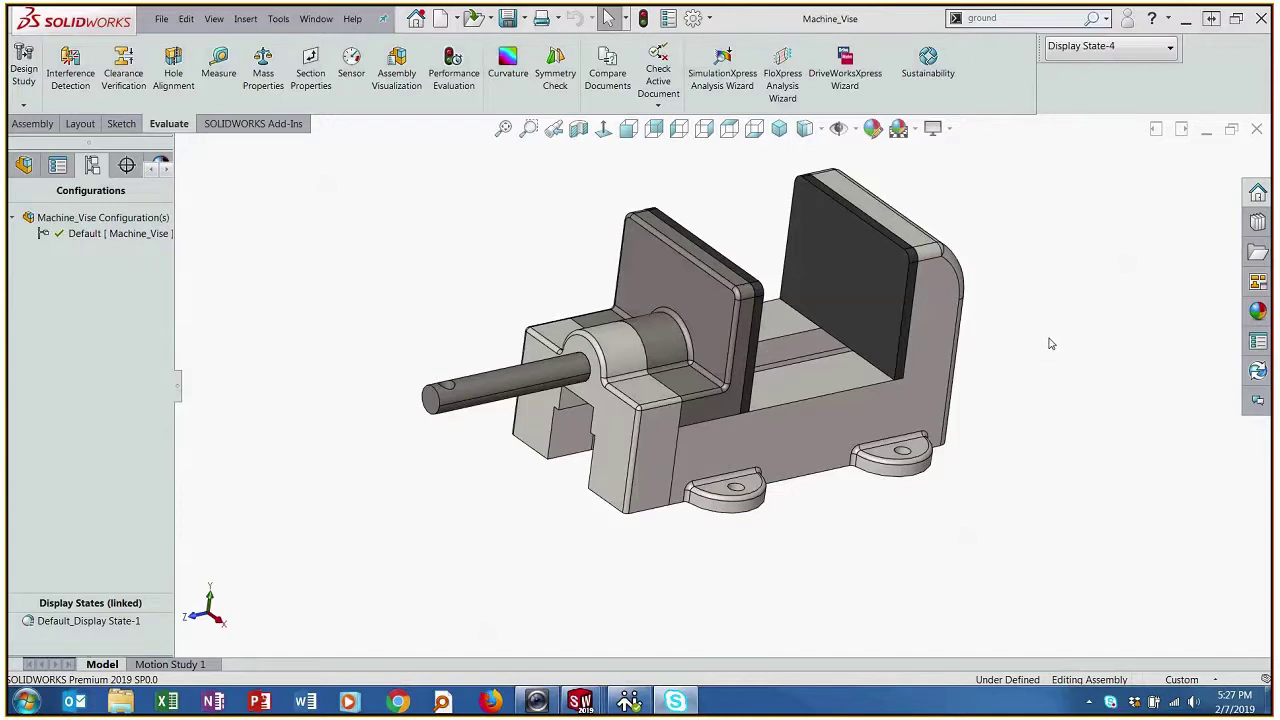
# - Orbit and zoom the Machine_Vise assembly to inspect it from another angle
pyautogui.moveTo(1051, 343); pyautogui.dragTo(1075, 374, button='middle')
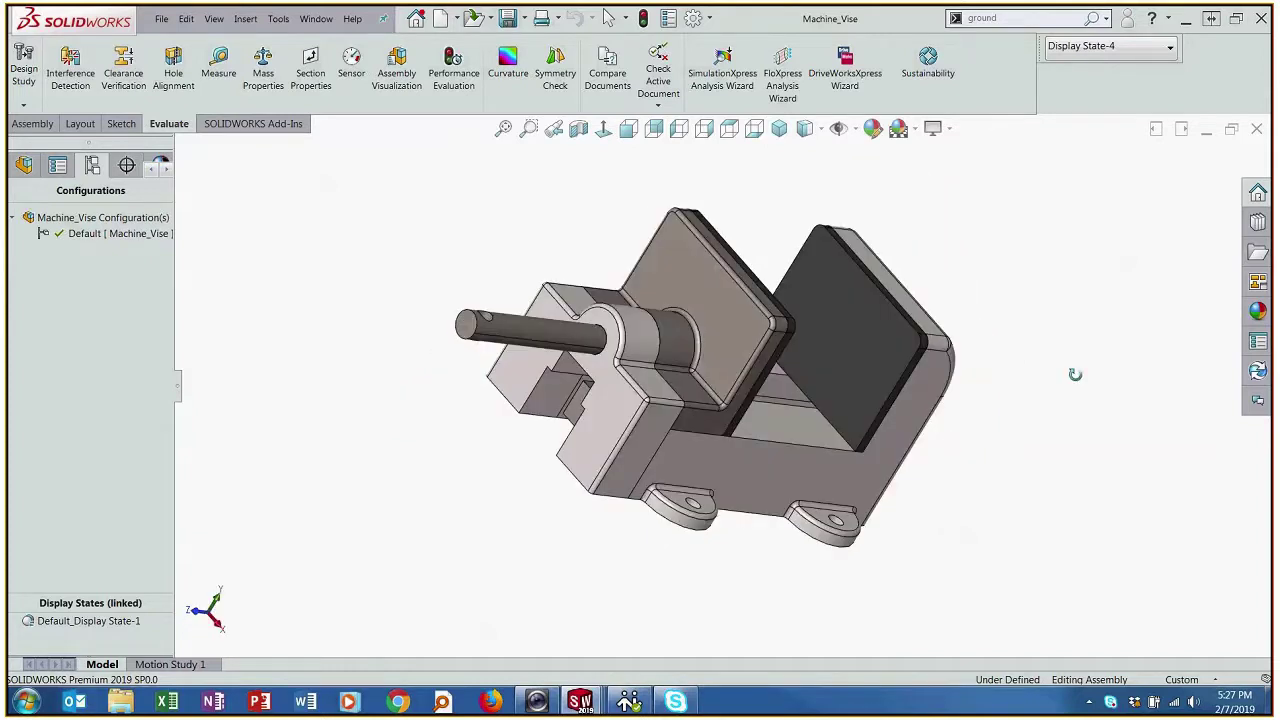
pyautogui.scroll(-5, 597, 328)
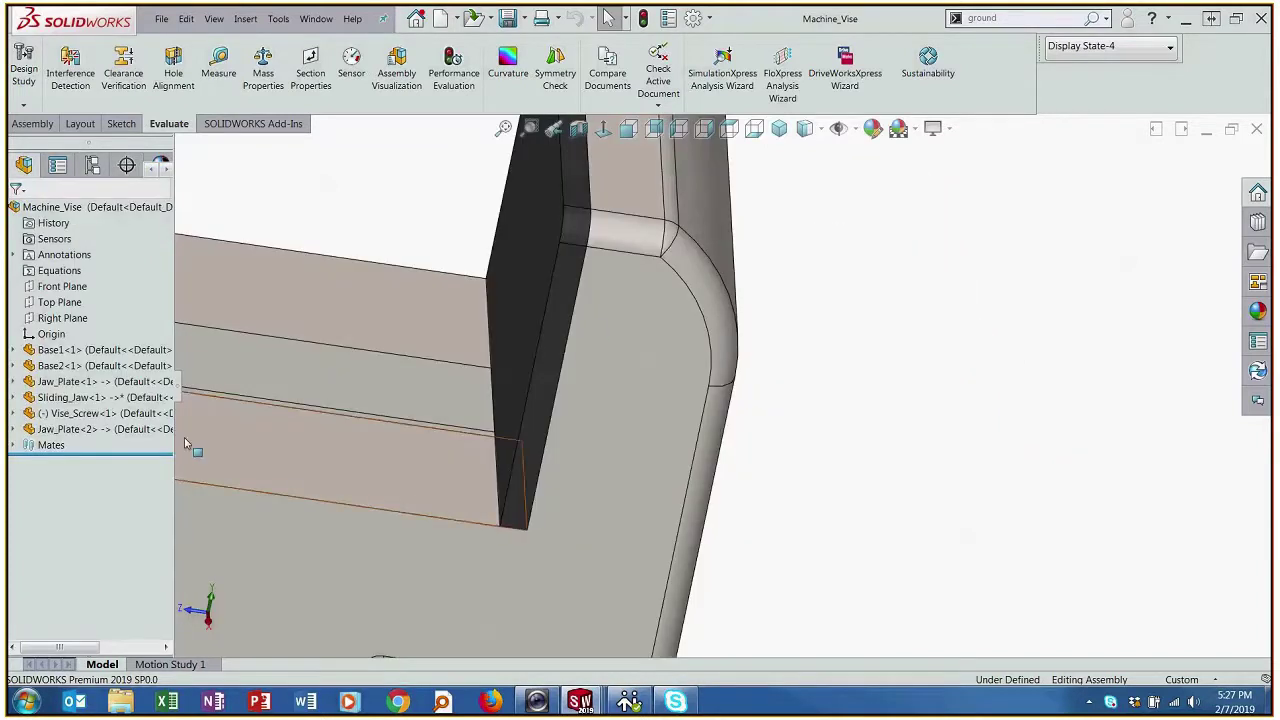
# - Open Base1 as its own part and confirm its Material custom property reads Plain Carbon Steel
pyautogui.click(120, 352)
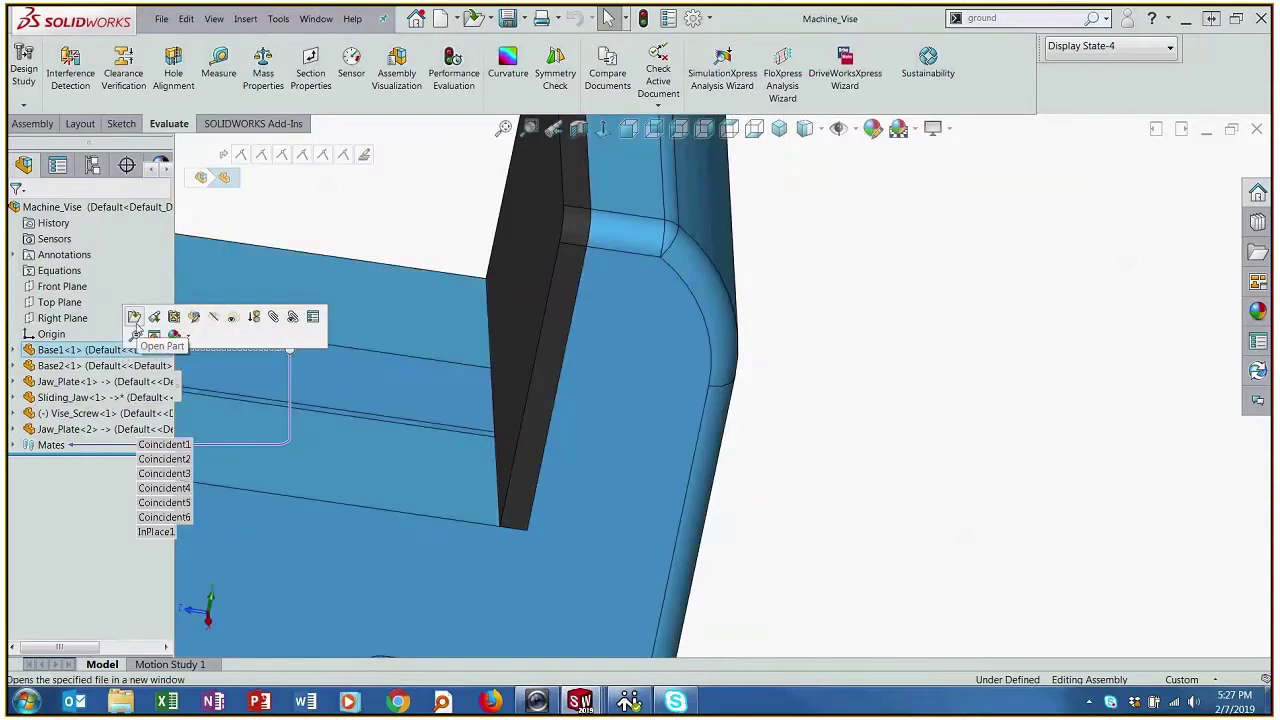
pyautogui.click(134, 317)
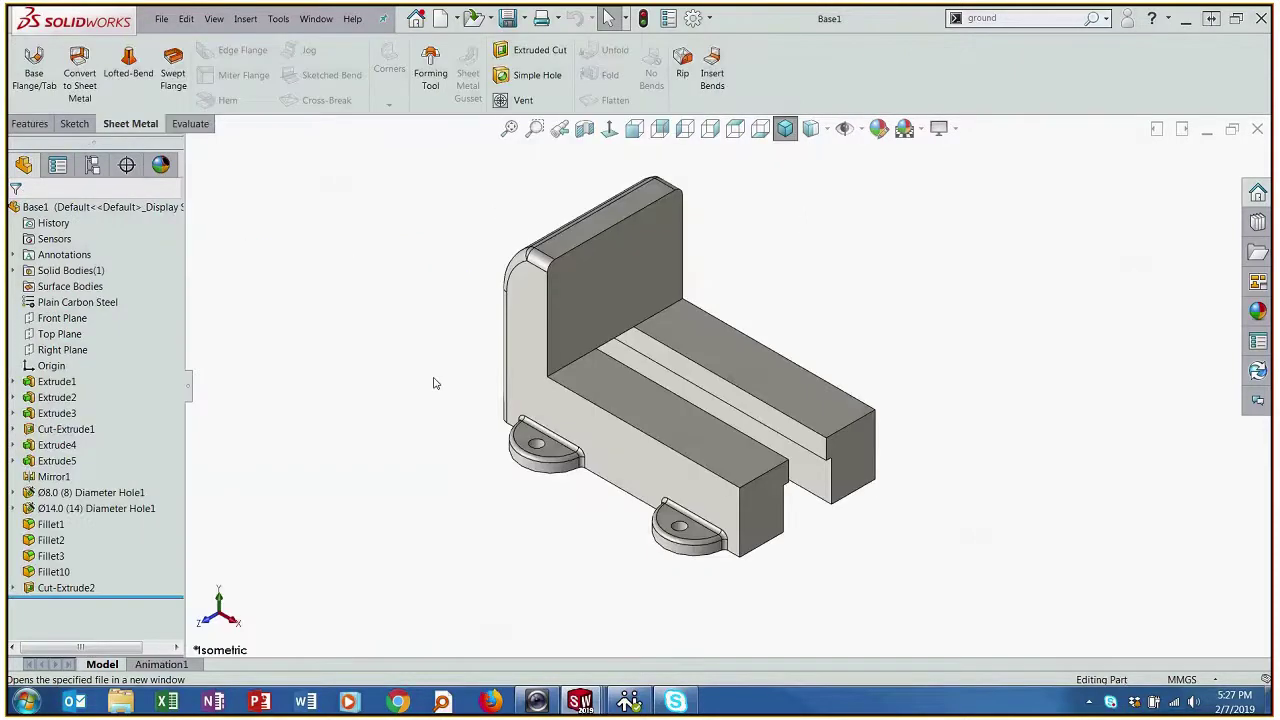
pyautogui.moveTo(435, 383); pyautogui.dragTo(593, 275, button='middle')
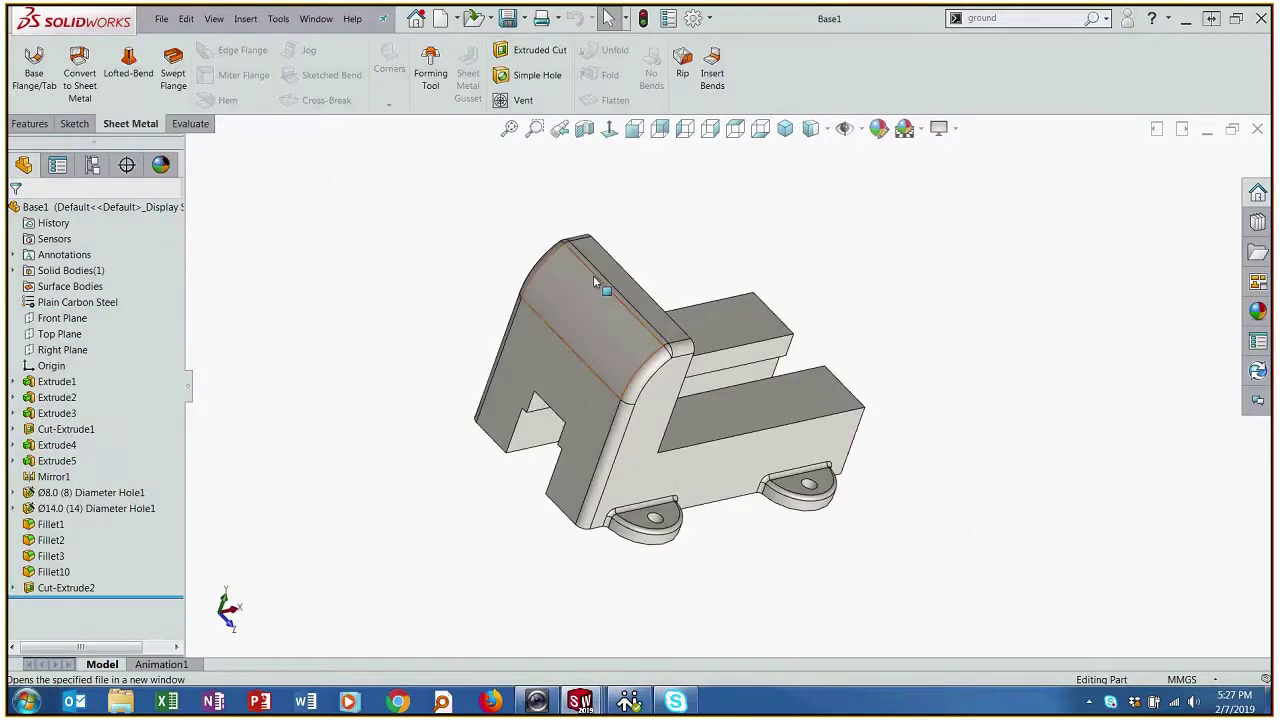
pyautogui.click(668, 18)
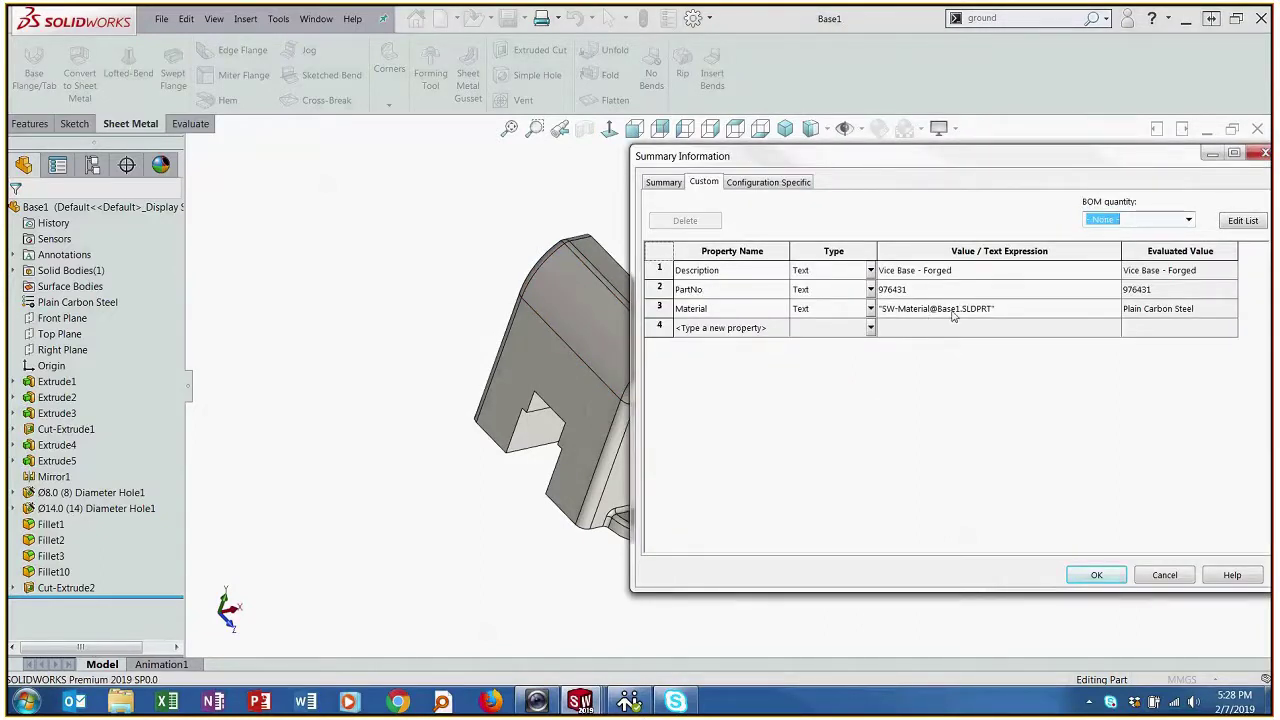
pyautogui.click(1096, 575)
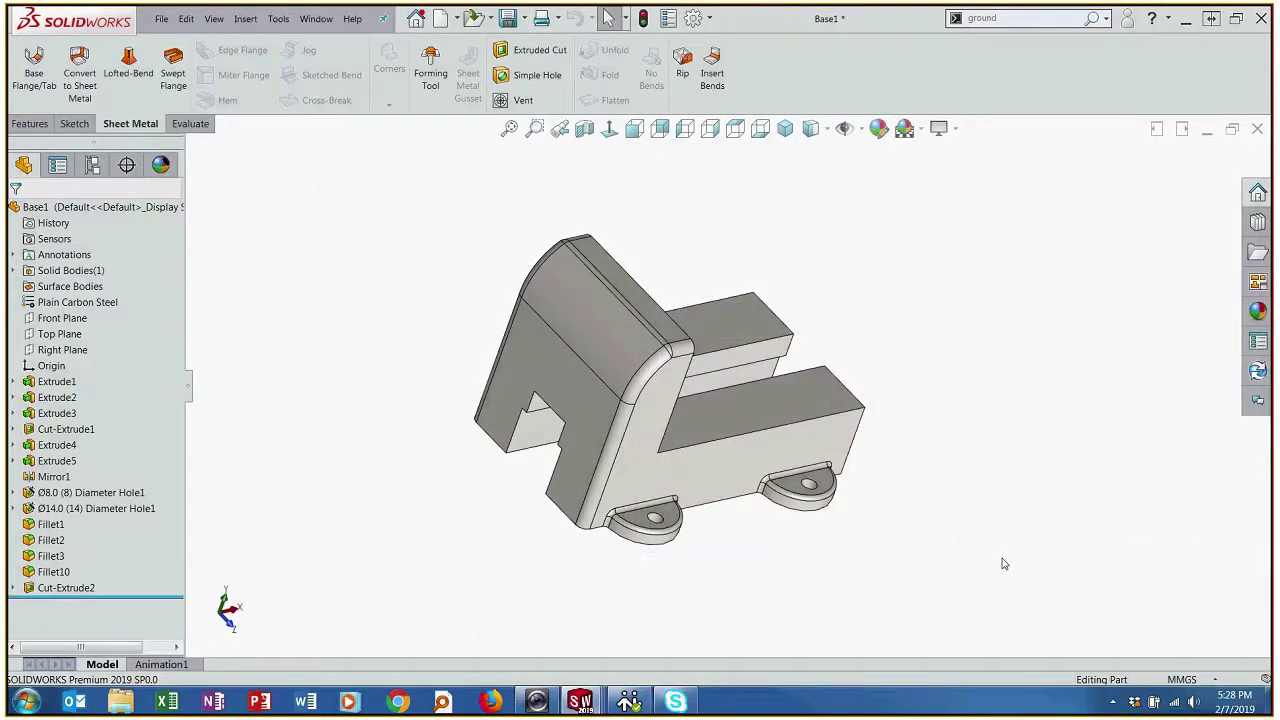
# - Switch back to the Machine_Vise assembly window, then orbit and zoom to view the full vise
pyautogui.hotkey('ctrl', 'Tab')
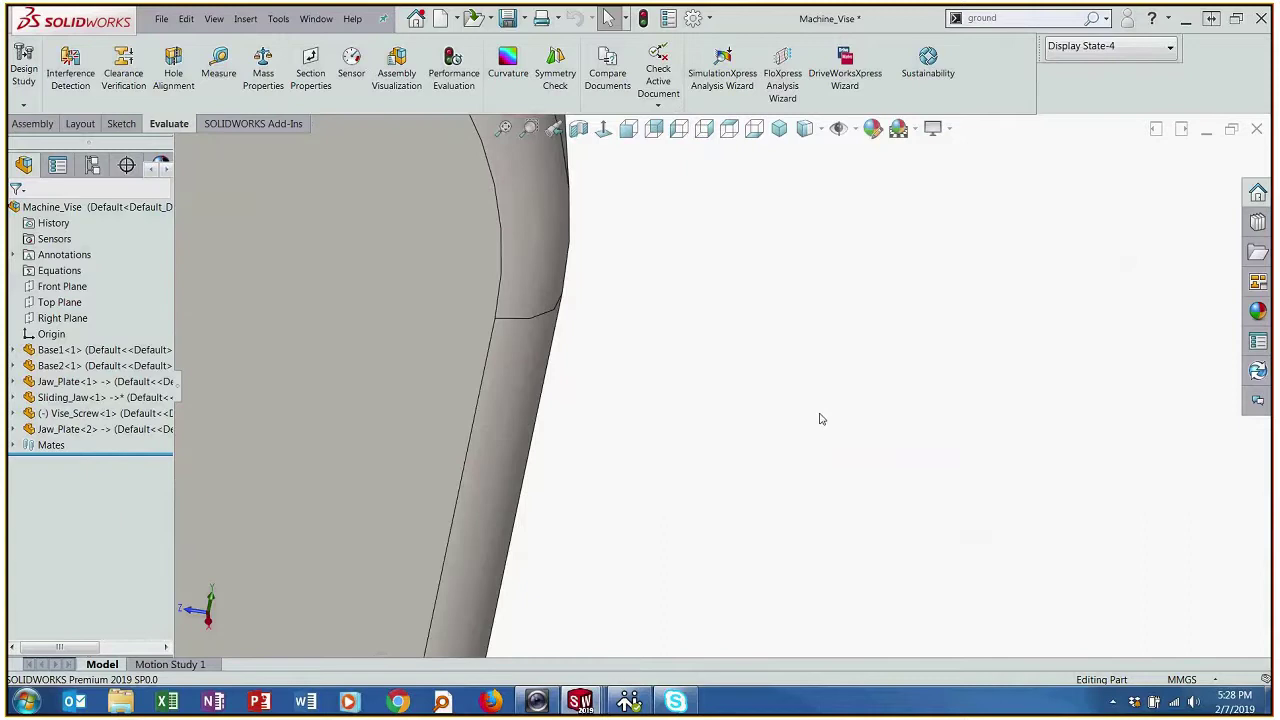
pyautogui.moveTo(789, 412); pyautogui.dragTo(820, 334, button='middle')
pyautogui.scroll(-5, 609, 349)
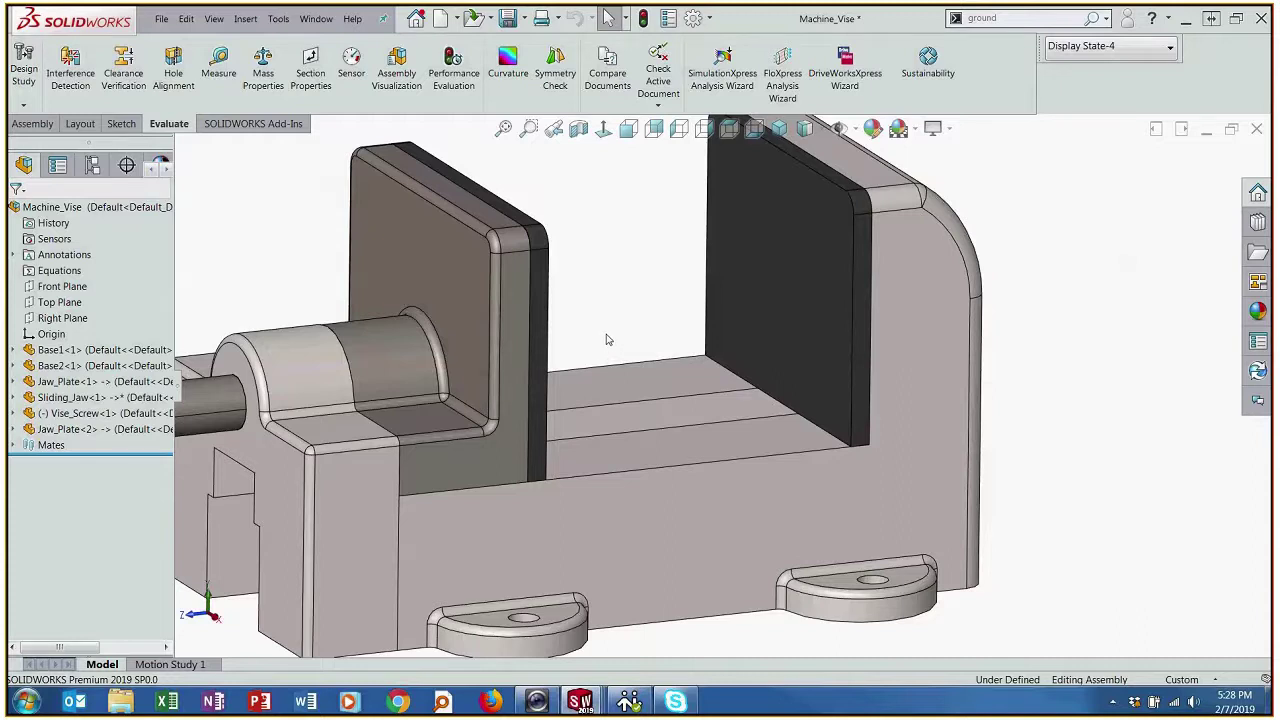
pyautogui.scroll(5, 605, 348)
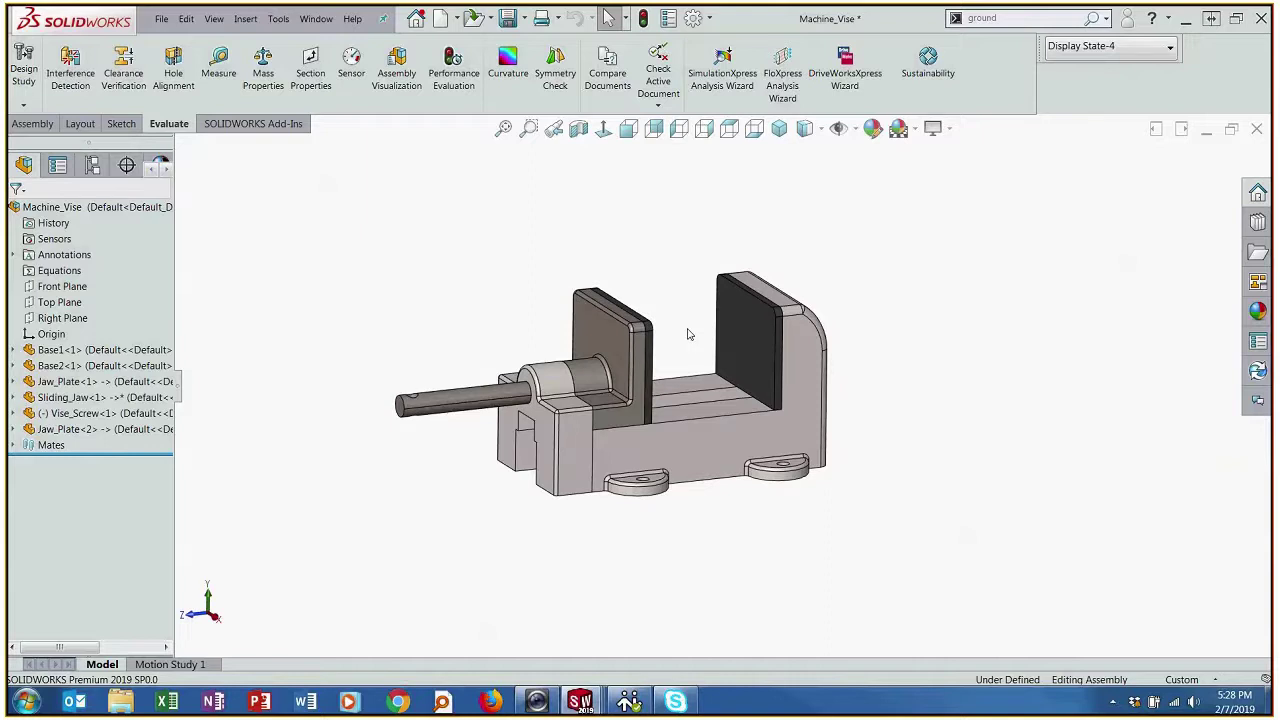
# - Make a drawing of the assembly on the B_Size_ANSI_MM template and fit the sheet
pyautogui.click(456, 18)
pyautogui.click(470, 57)
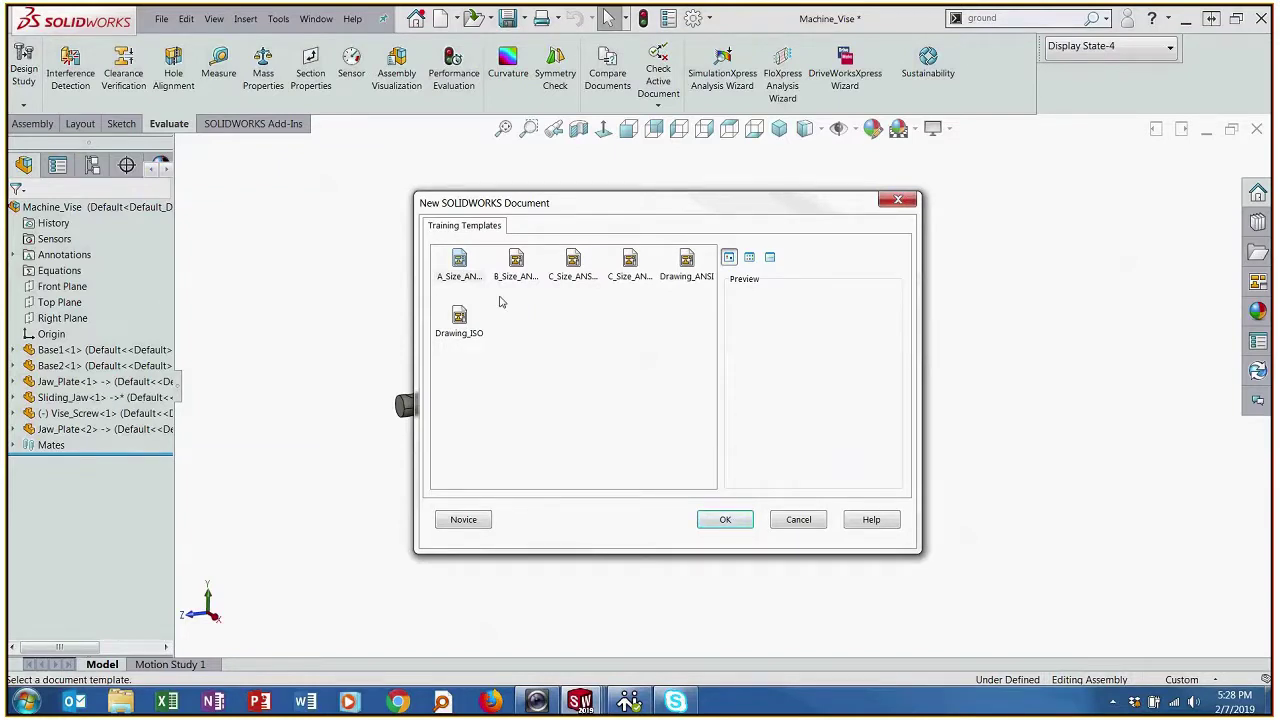
pyautogui.click(459, 265)
pyautogui.click(516, 265)
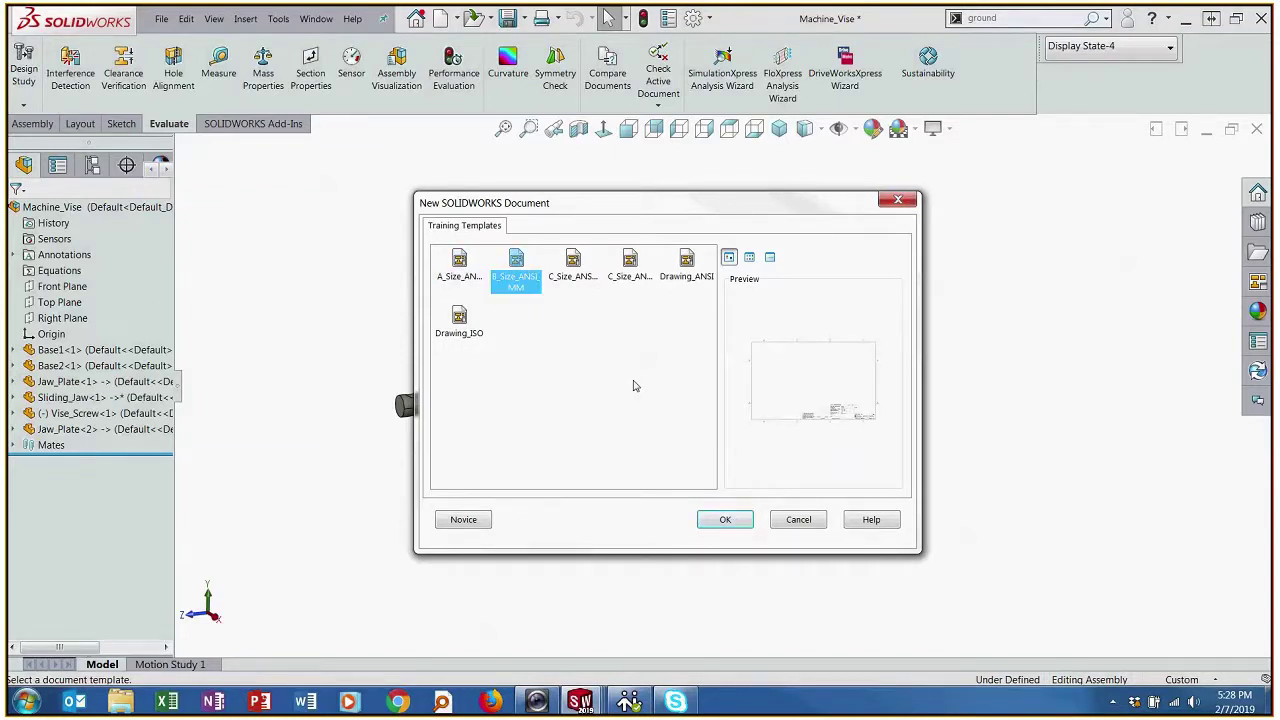
pyautogui.click(725, 520)
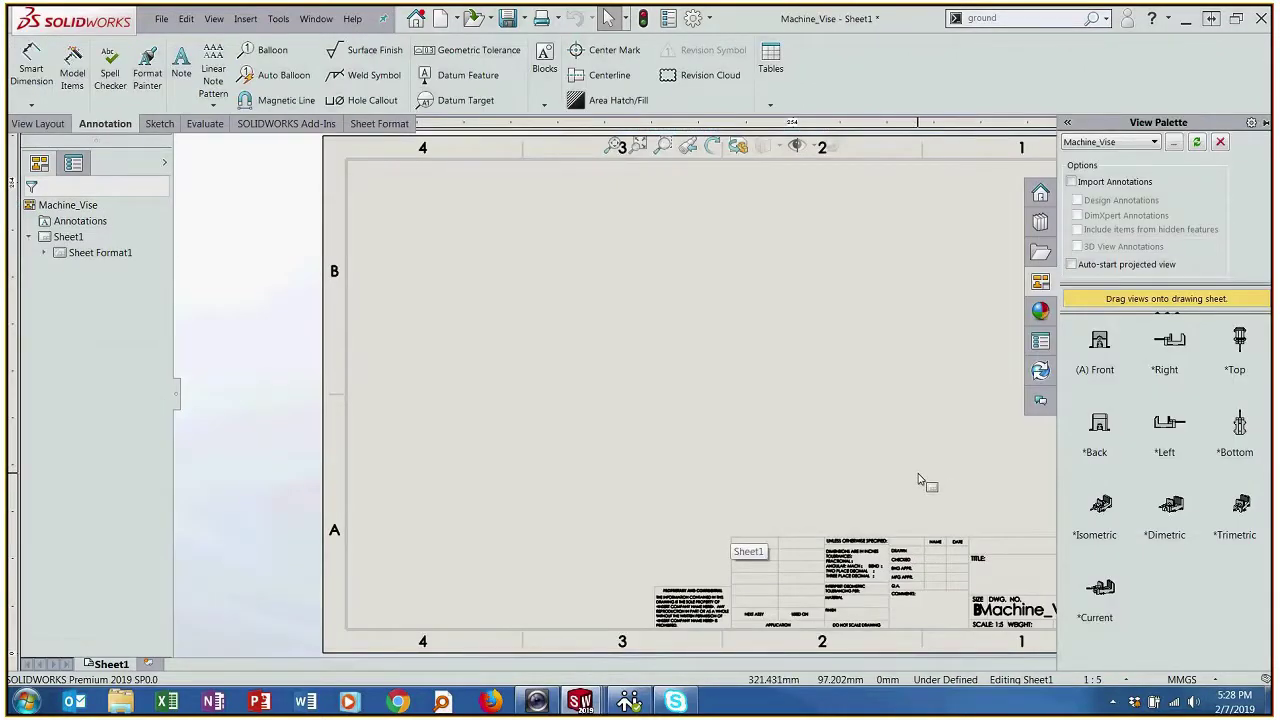
pyautogui.press('f')
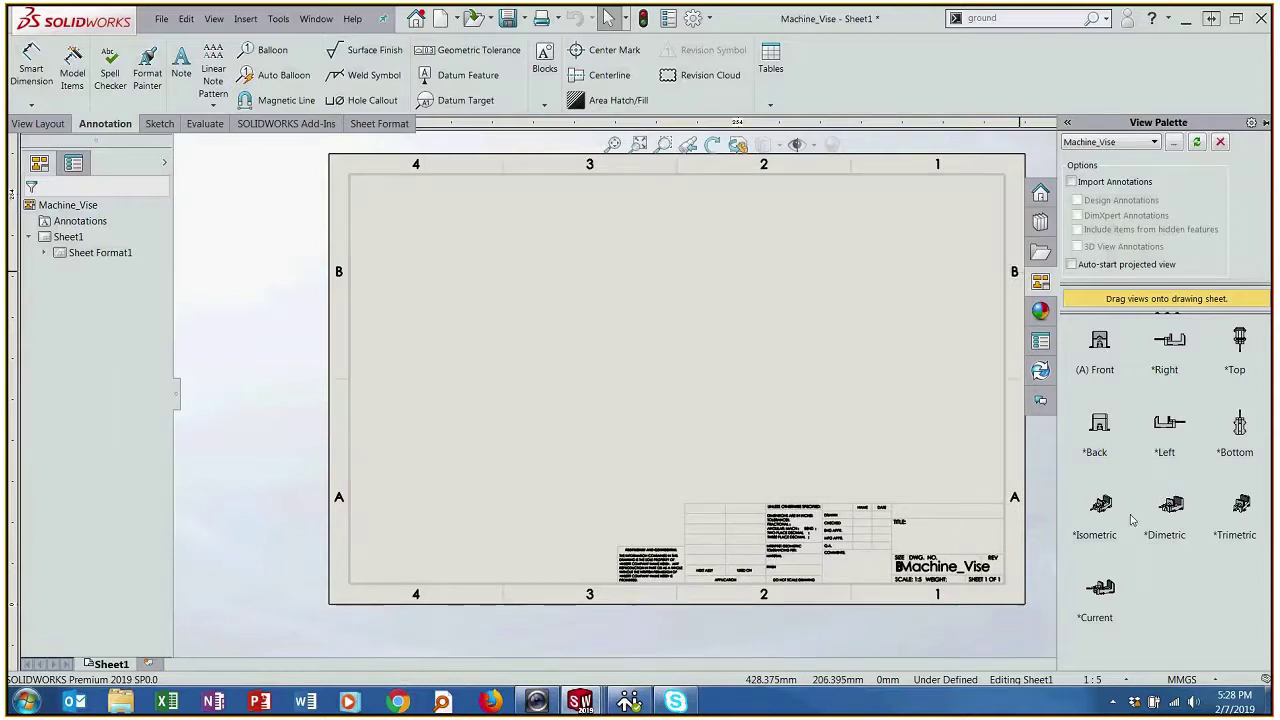
# - Place an isometric view of the vise at custom scale 1:2, shaded with edges
pyautogui.moveTo(1104, 510)
pyautogui.mouseDown()
pyautogui.moveTo(980, 470)
pyautogui.moveTo(497, 455)
pyautogui.mouseUp()
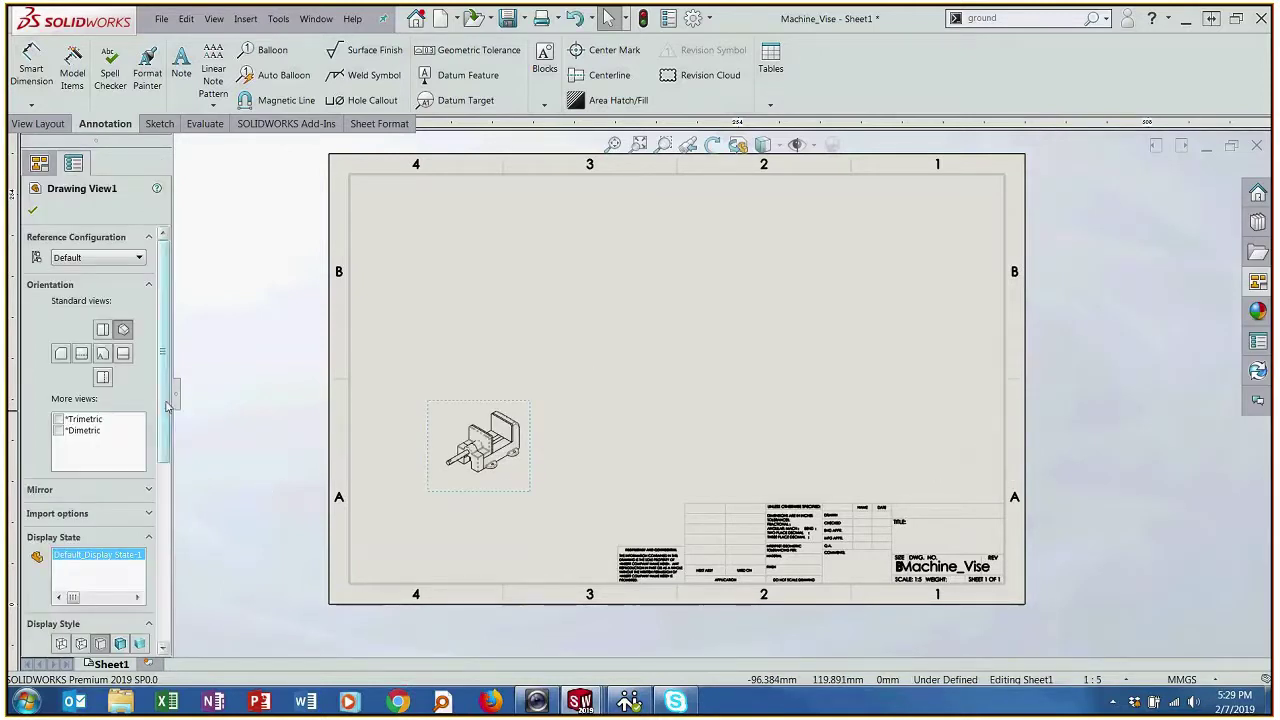
pyautogui.scroll(-3, 119, 457)
pyautogui.click(119, 457)
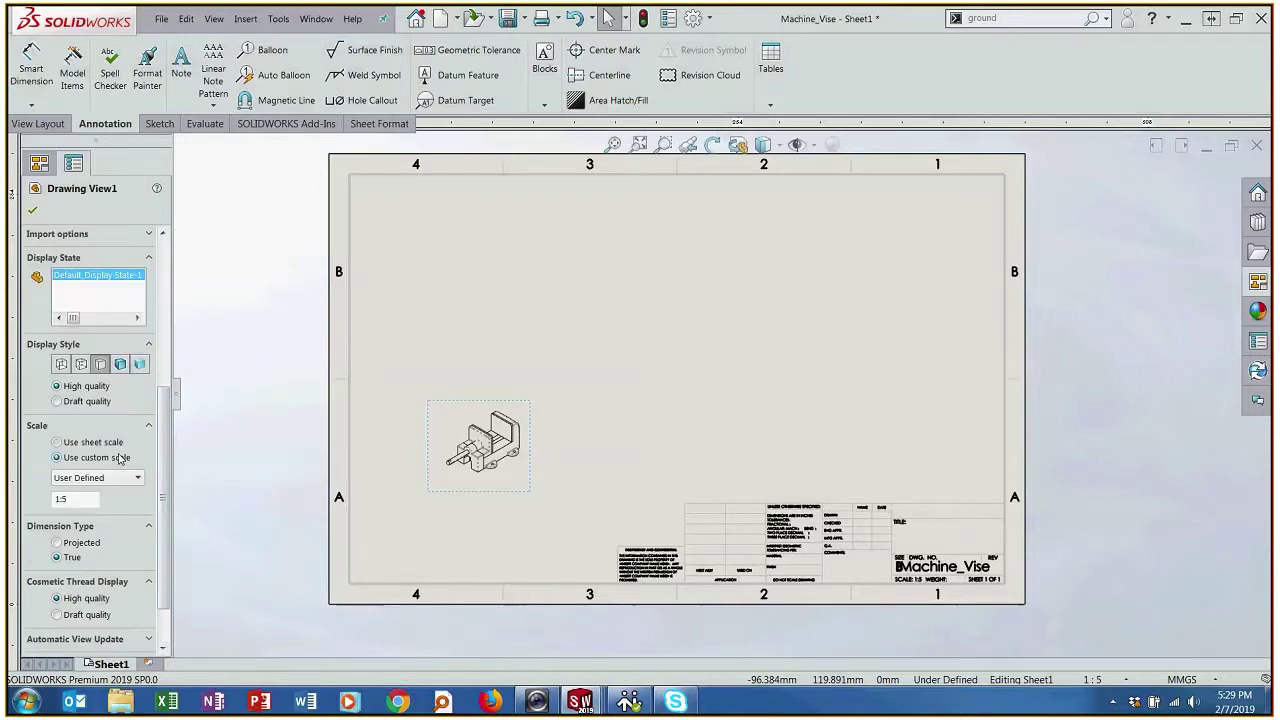
pyautogui.click(95, 477)
pyautogui.click(80, 526)
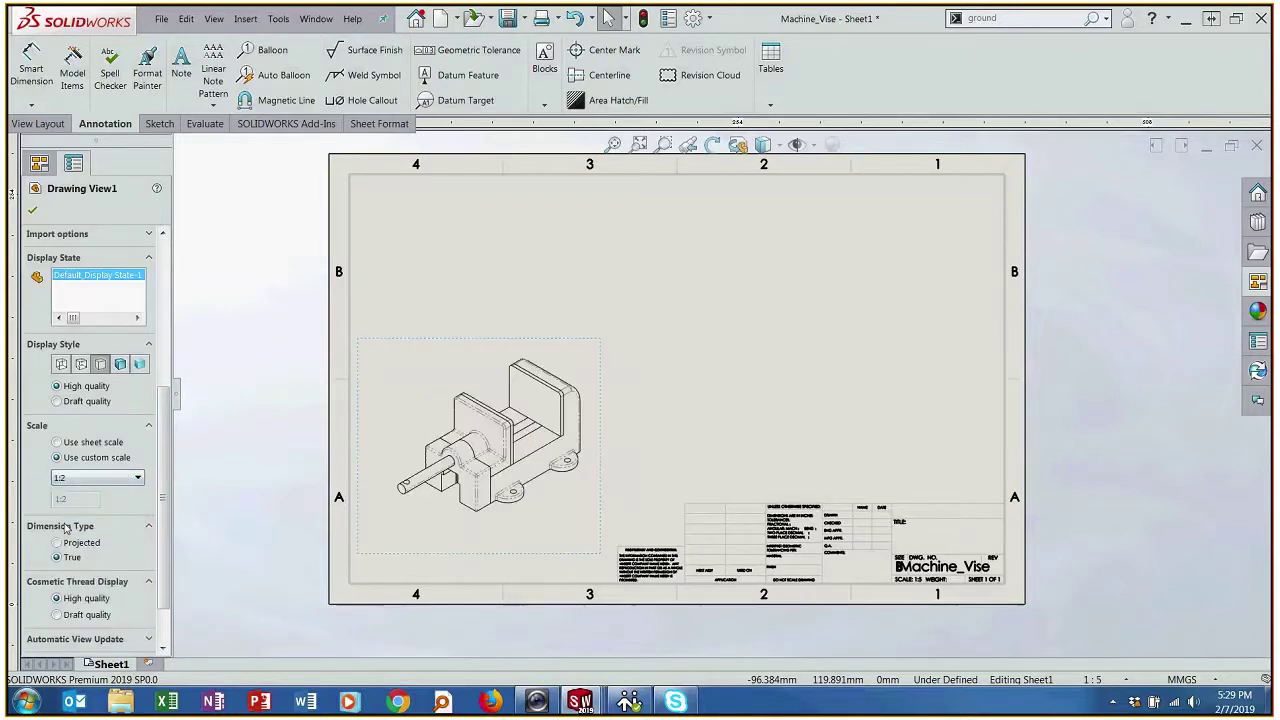
pyautogui.click(122, 366)
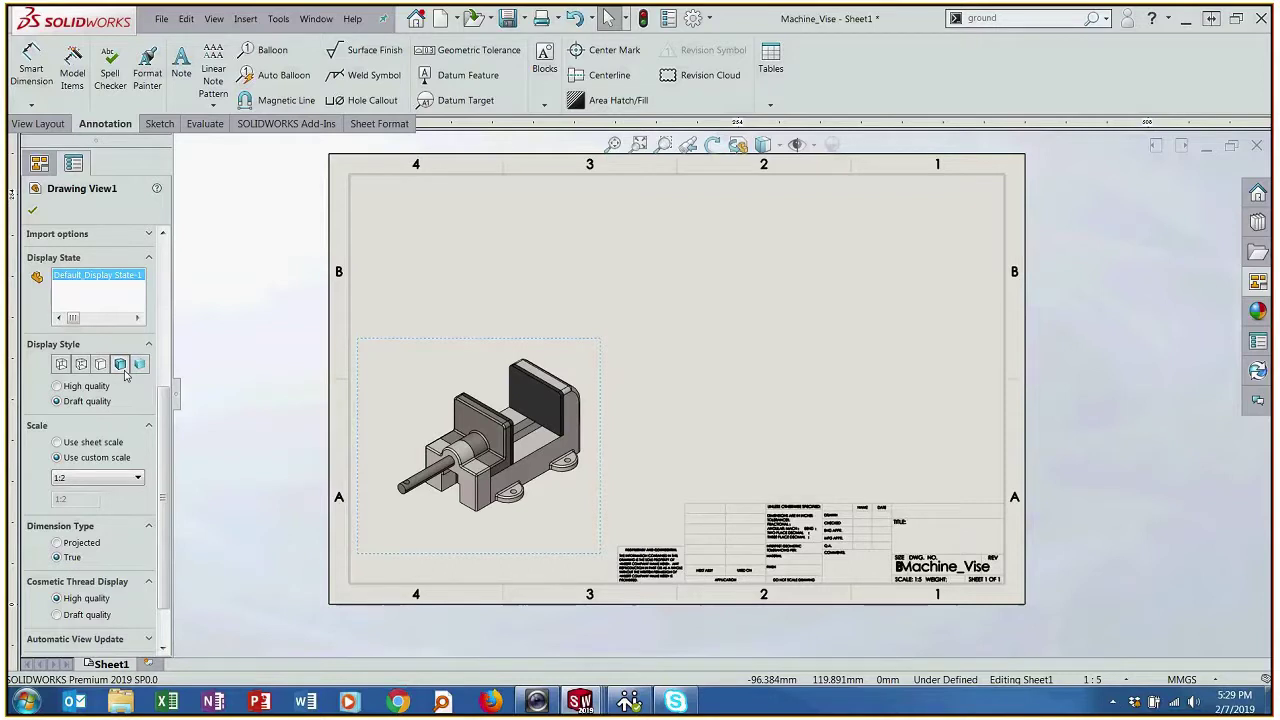
pyautogui.click(470, 307)
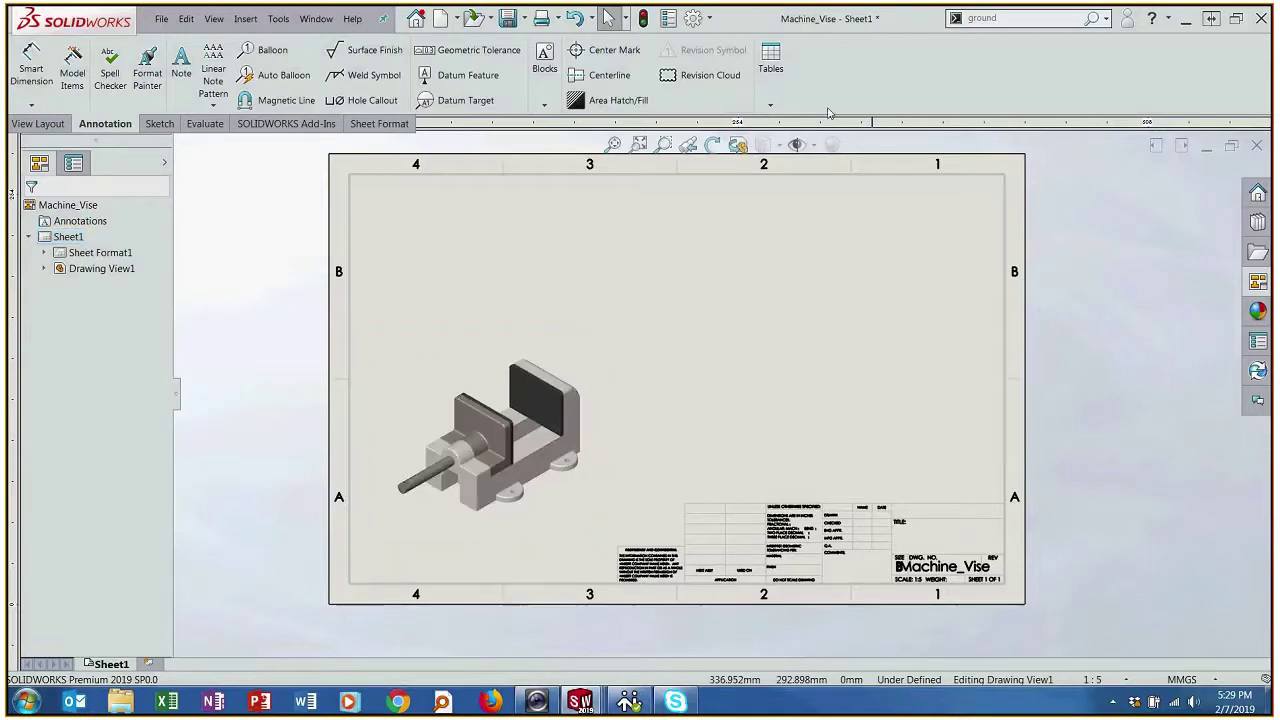
# - Insert a parts-only Bill of Materials based on the isometric drawing view
pyautogui.click(770, 98)
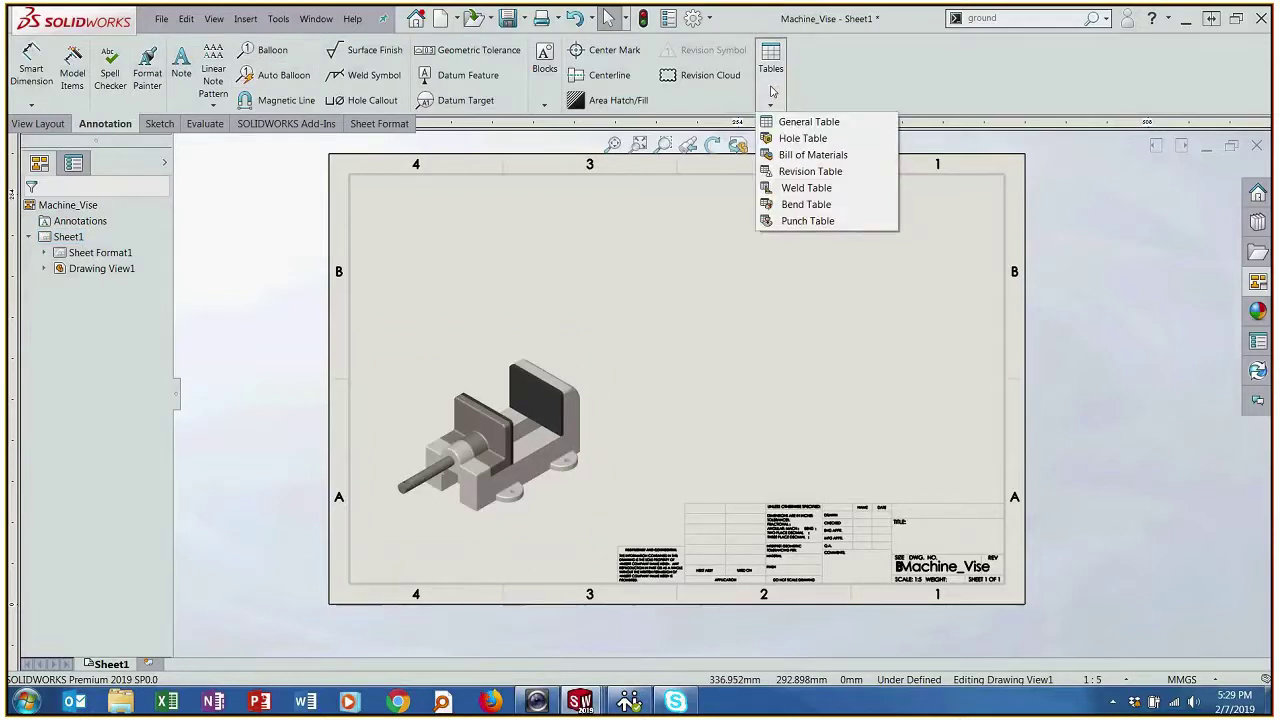
pyautogui.click(882, 158)
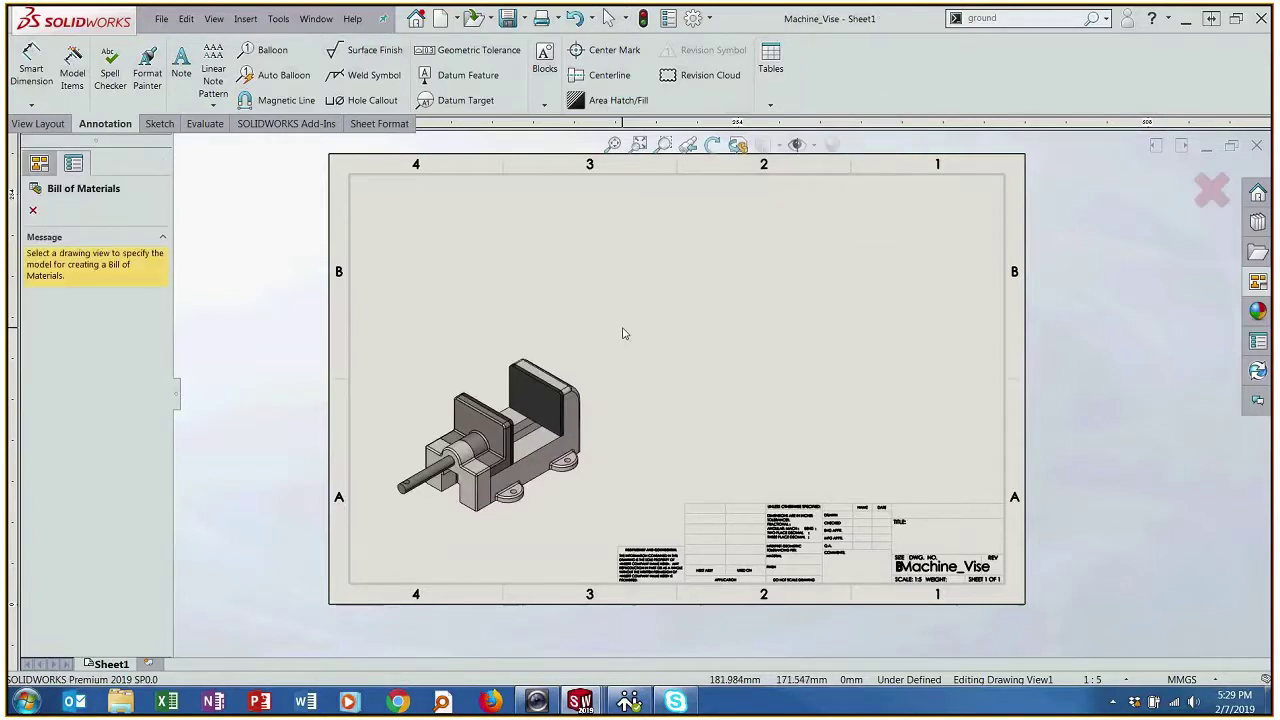
pyautogui.click(590, 366)
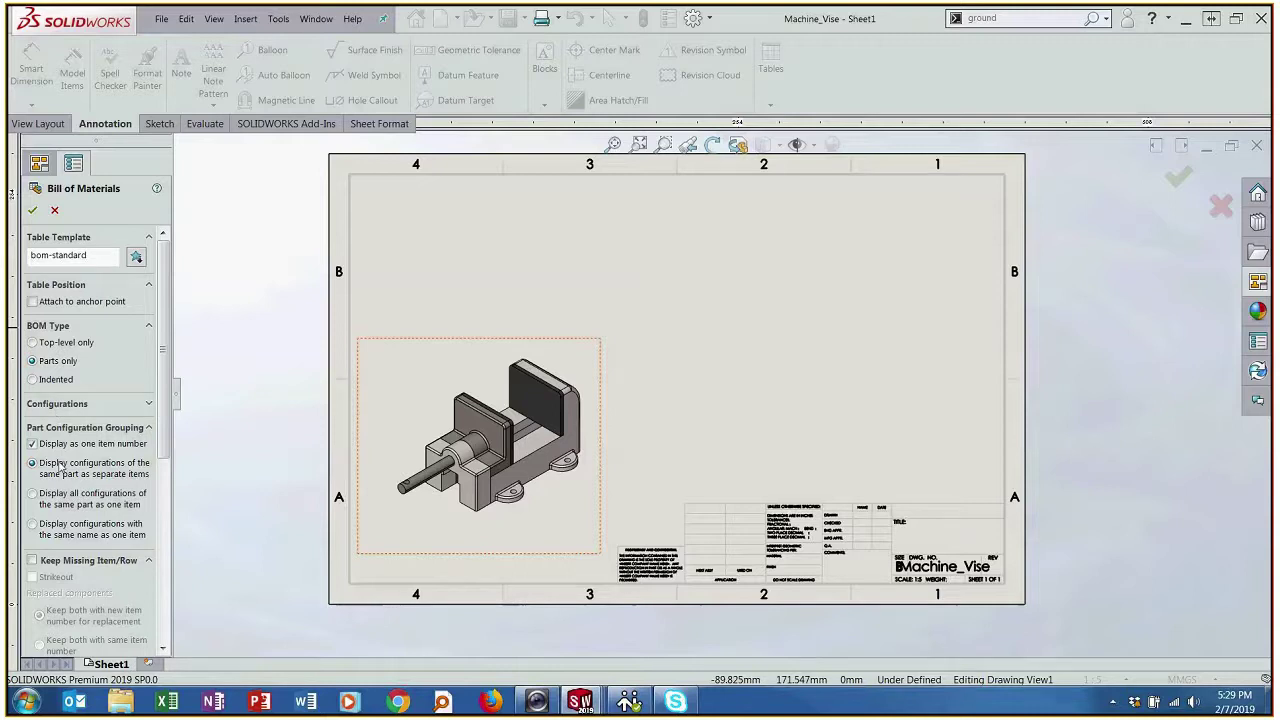
pyautogui.click(32, 210)
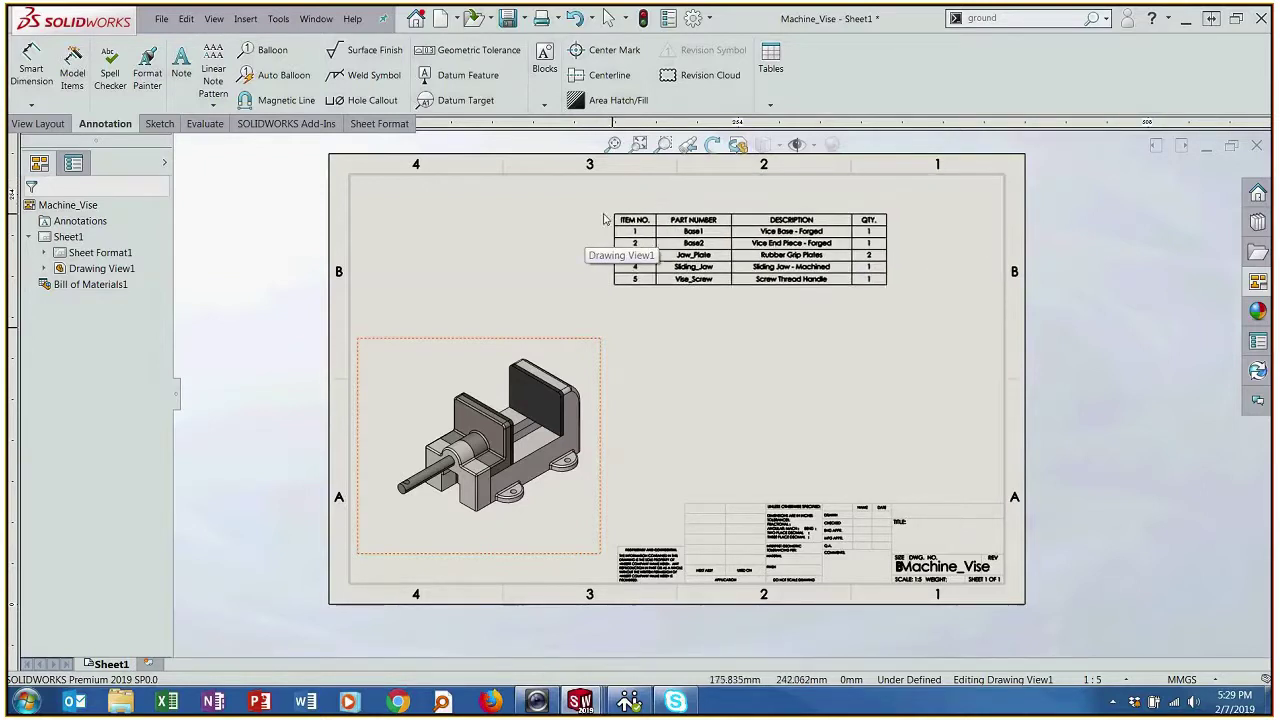
# - Drop the BOM table near the top of the sheet and zoom in to check its five items
pyautogui.click(563, 212)
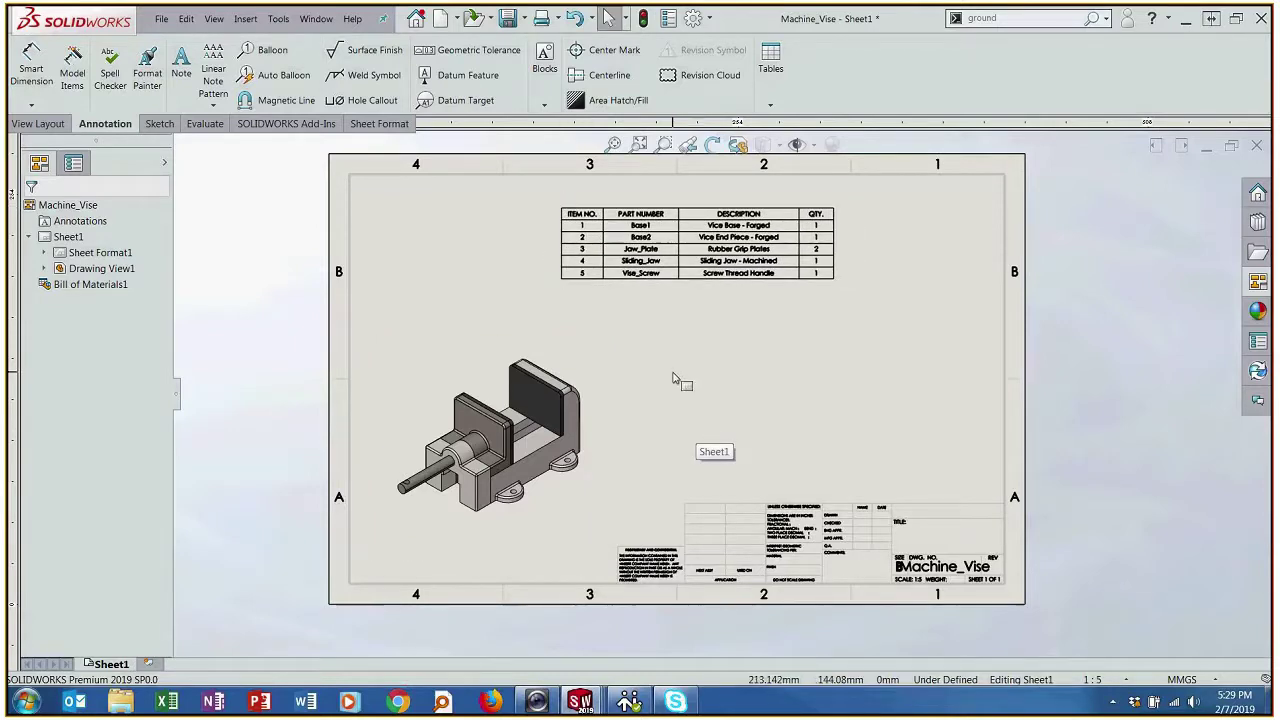
pyautogui.scroll(-1, 701, 262)
pyautogui.click(701, 262)
pyautogui.scroll(-3, 701, 262)
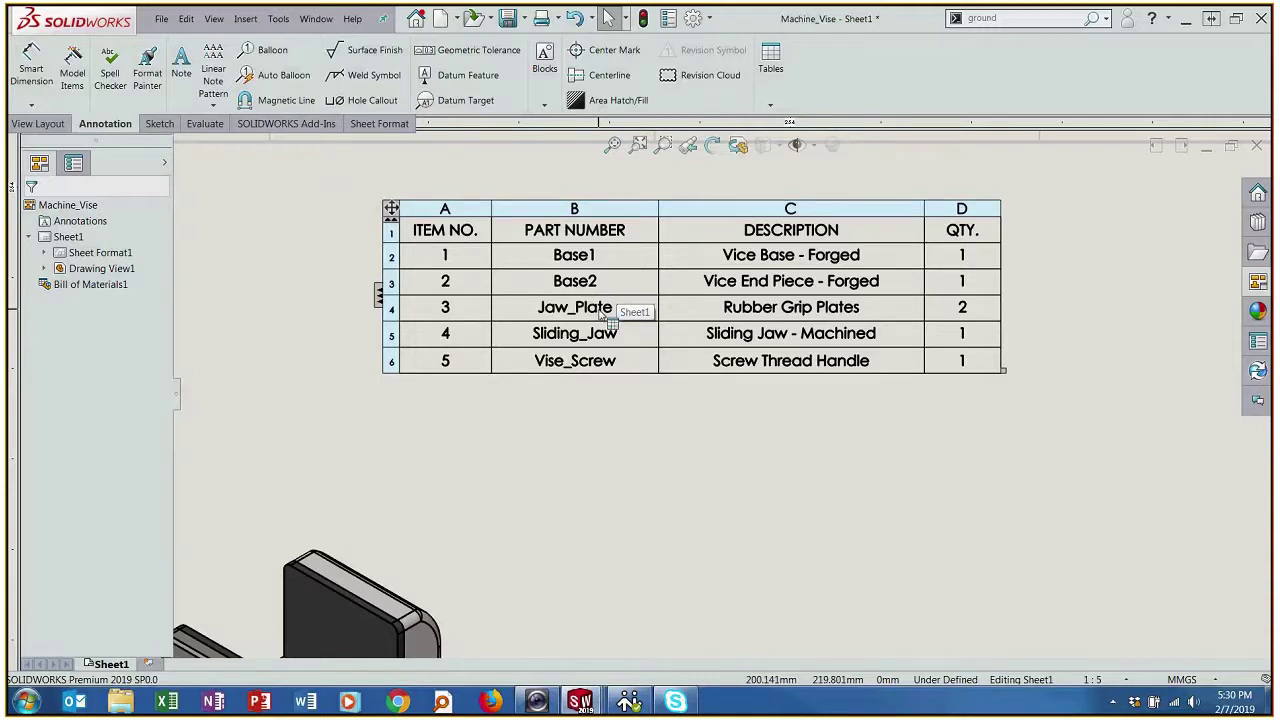
pyautogui.press('z')
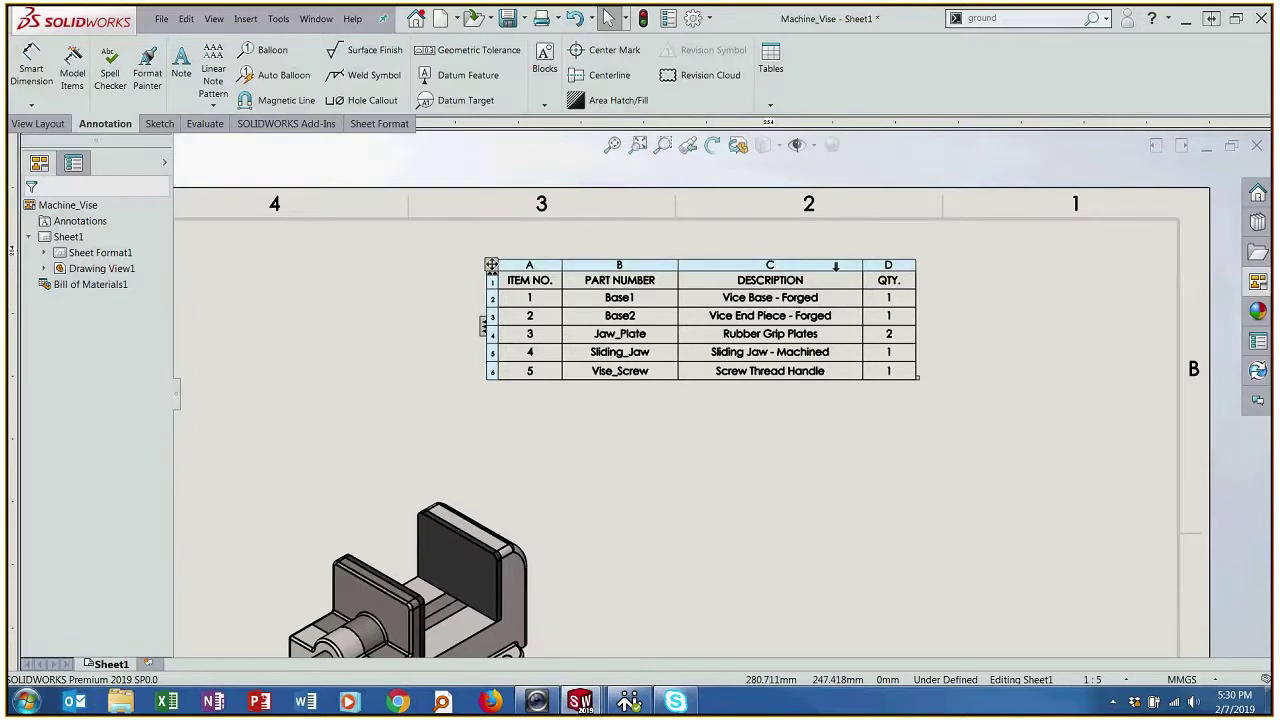
# - Insert a column right of DESCRIPTION set to the Material custom property
pyautogui.click(835, 265)
pyautogui.rightClick(836, 268)
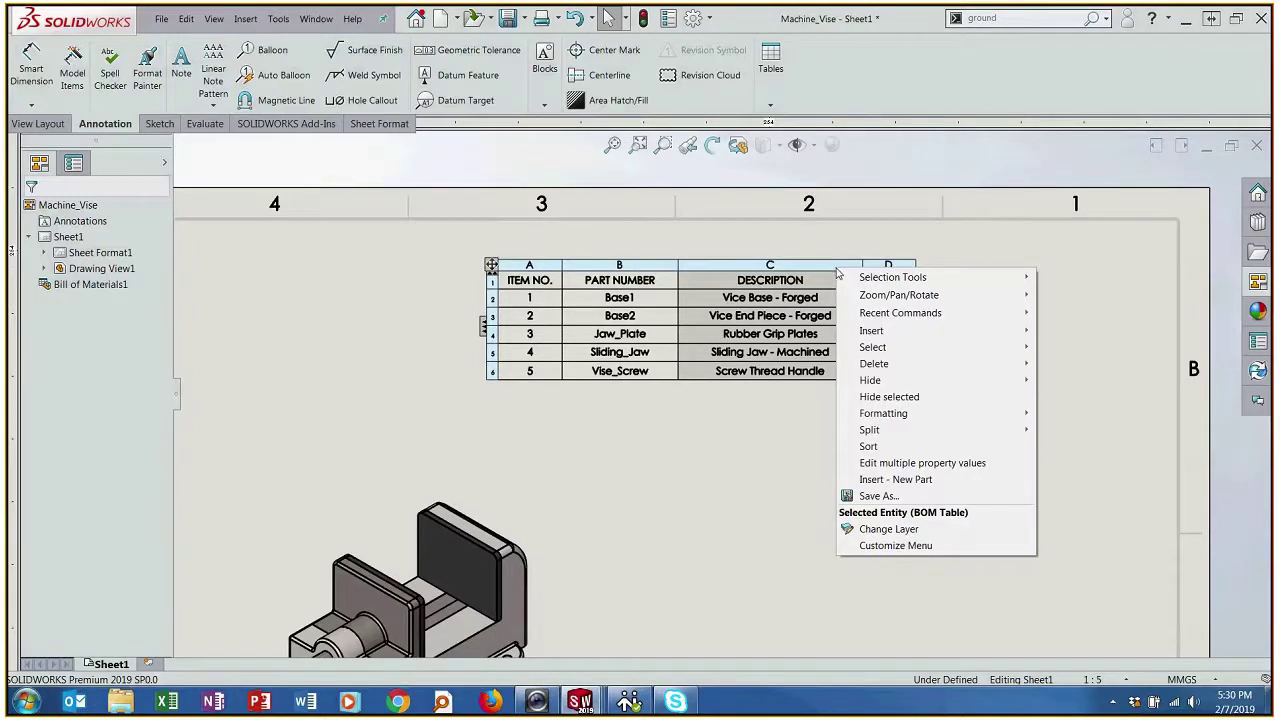
pyautogui.moveTo(878, 334)
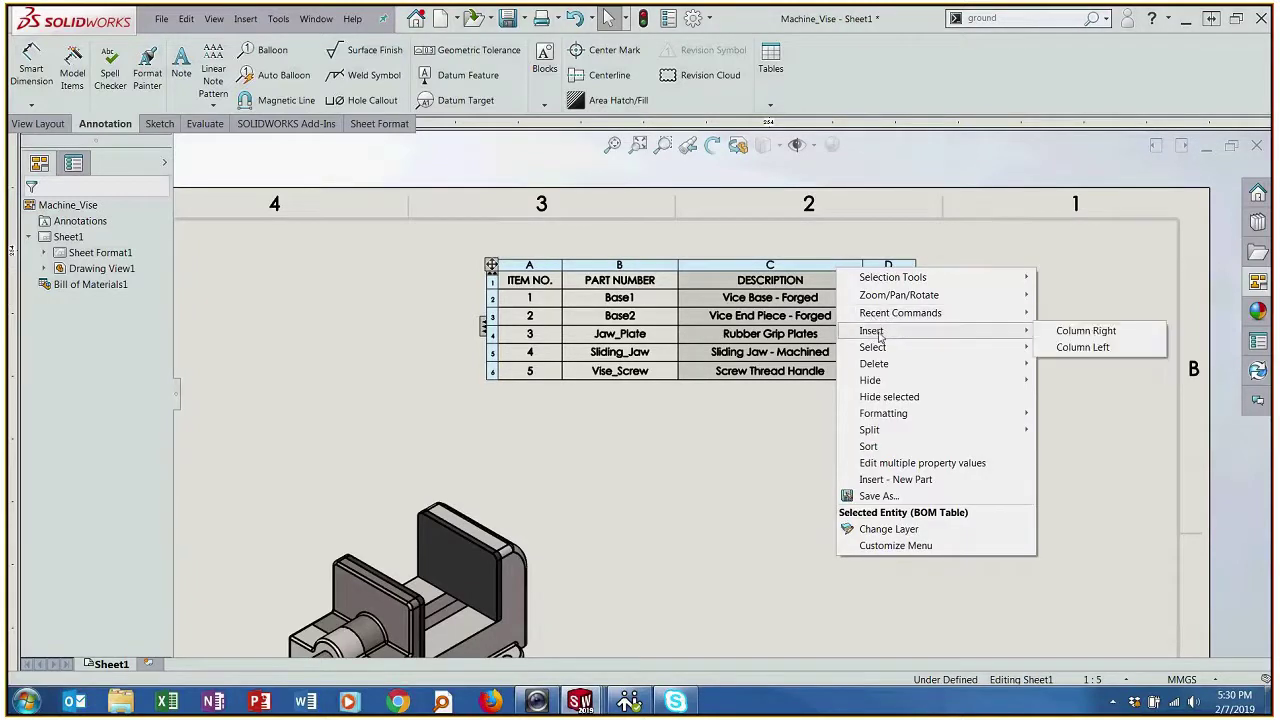
pyautogui.click(1078, 331)
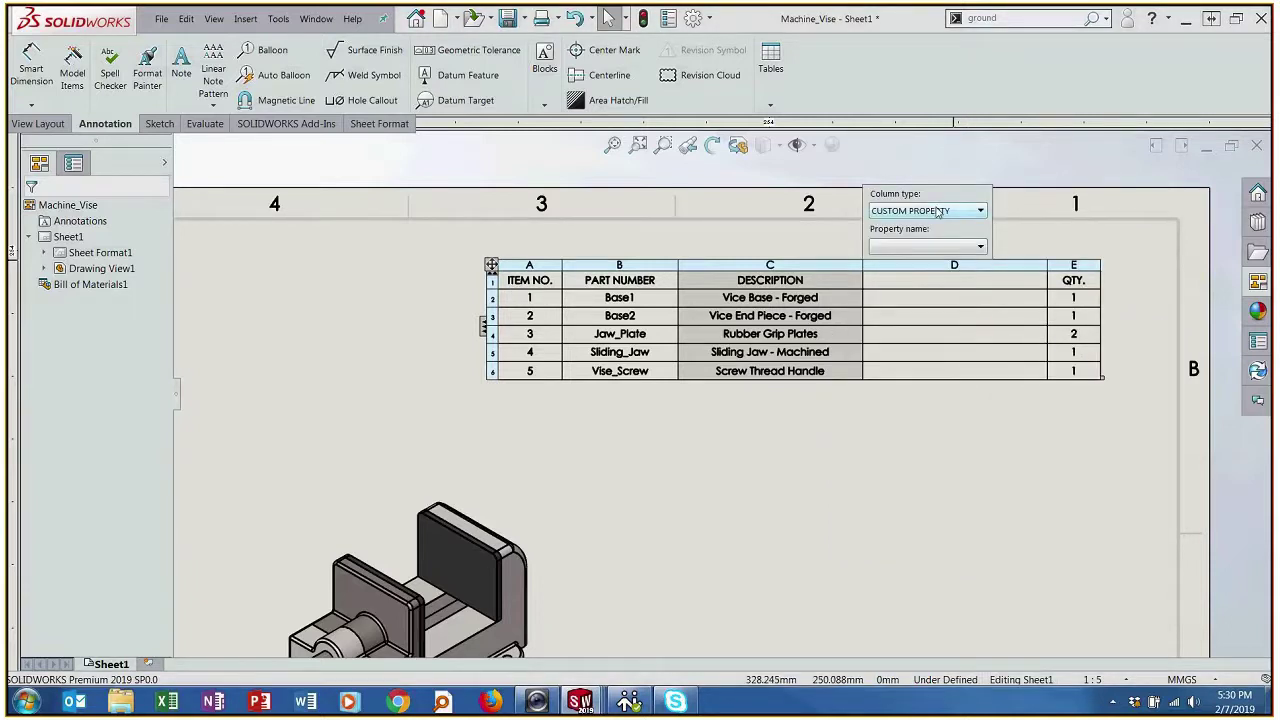
pyautogui.click(948, 247)
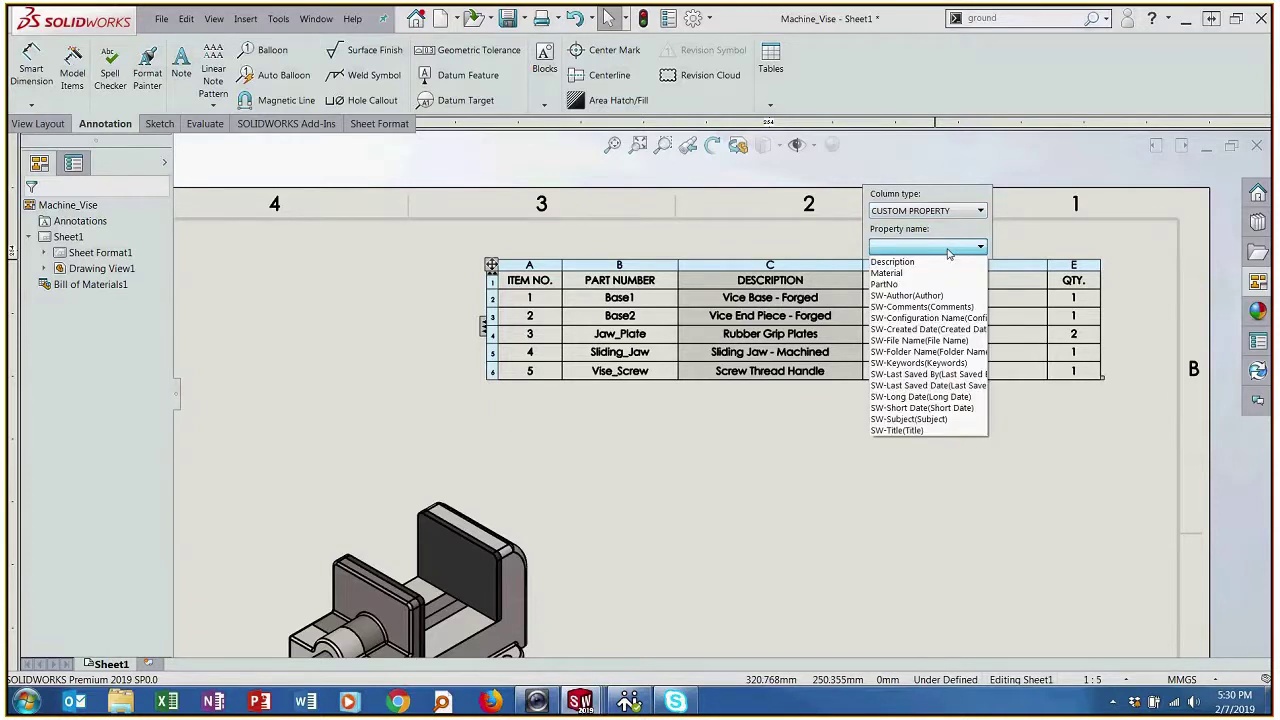
pyautogui.click(887, 273)
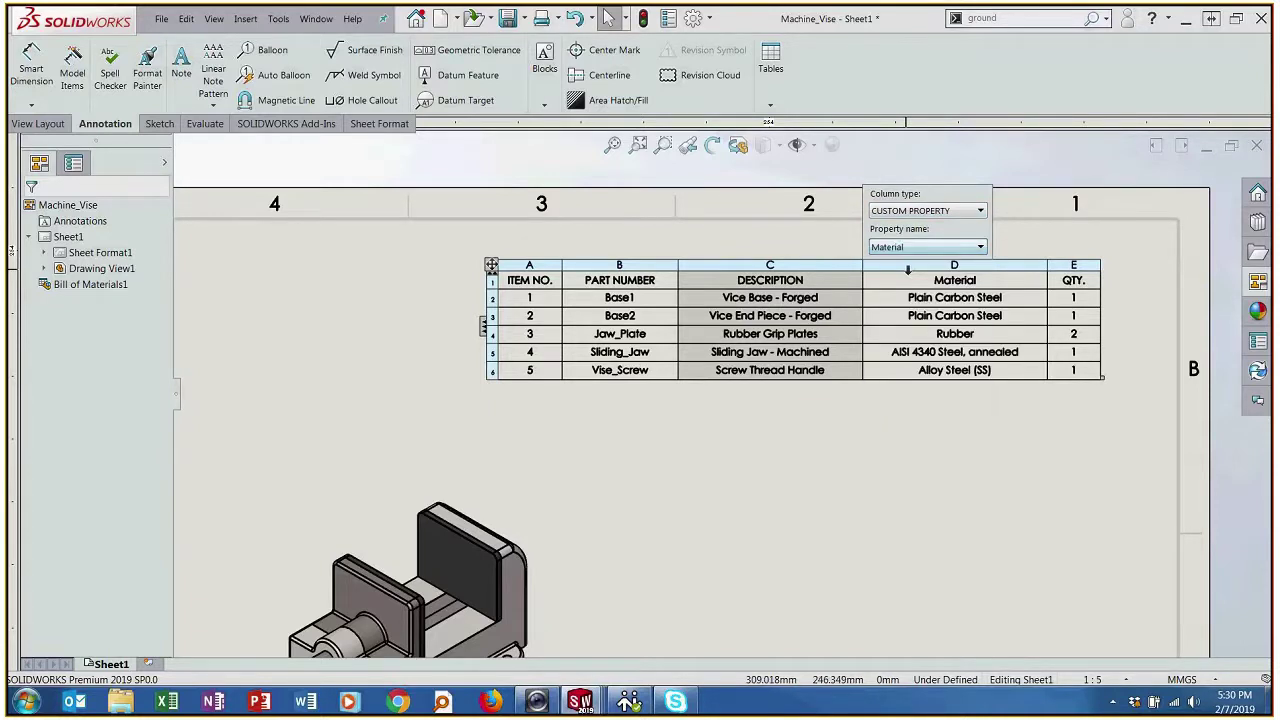
pyautogui.click(990, 474)
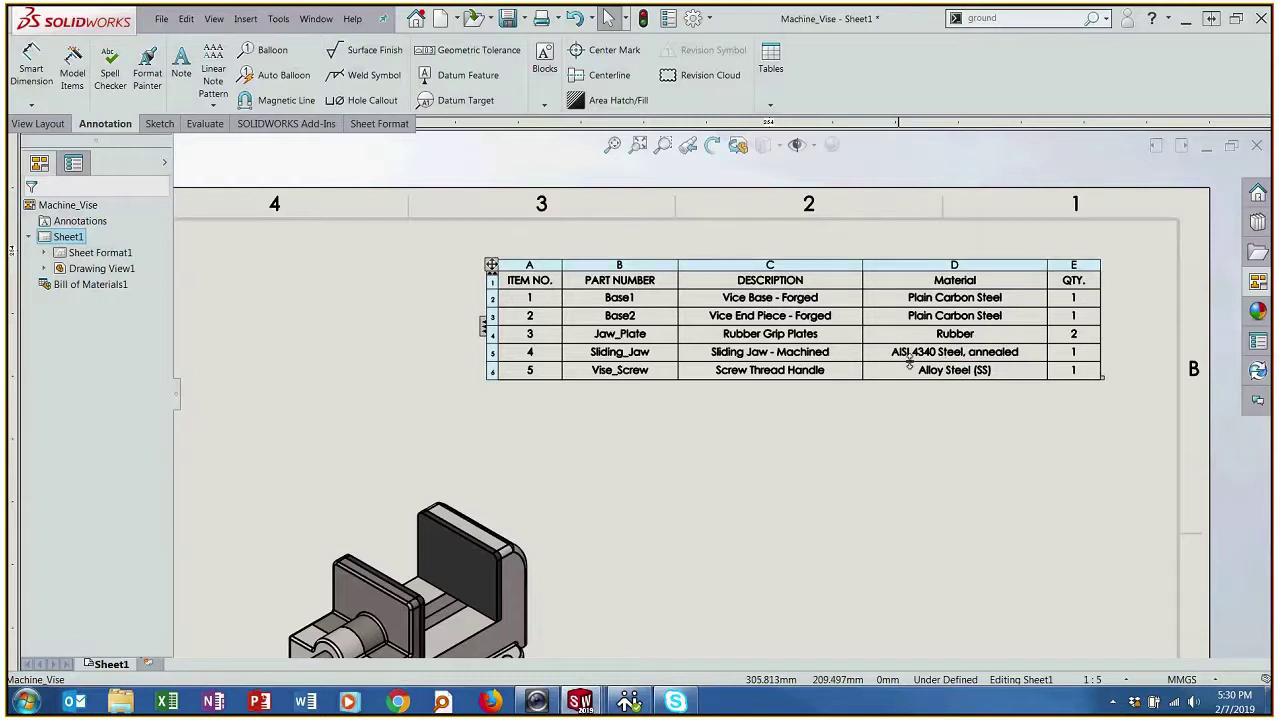
# - Drag the BOM table into the sheet's top-right corner and zoom to check its placement
pyautogui.click(968, 399)
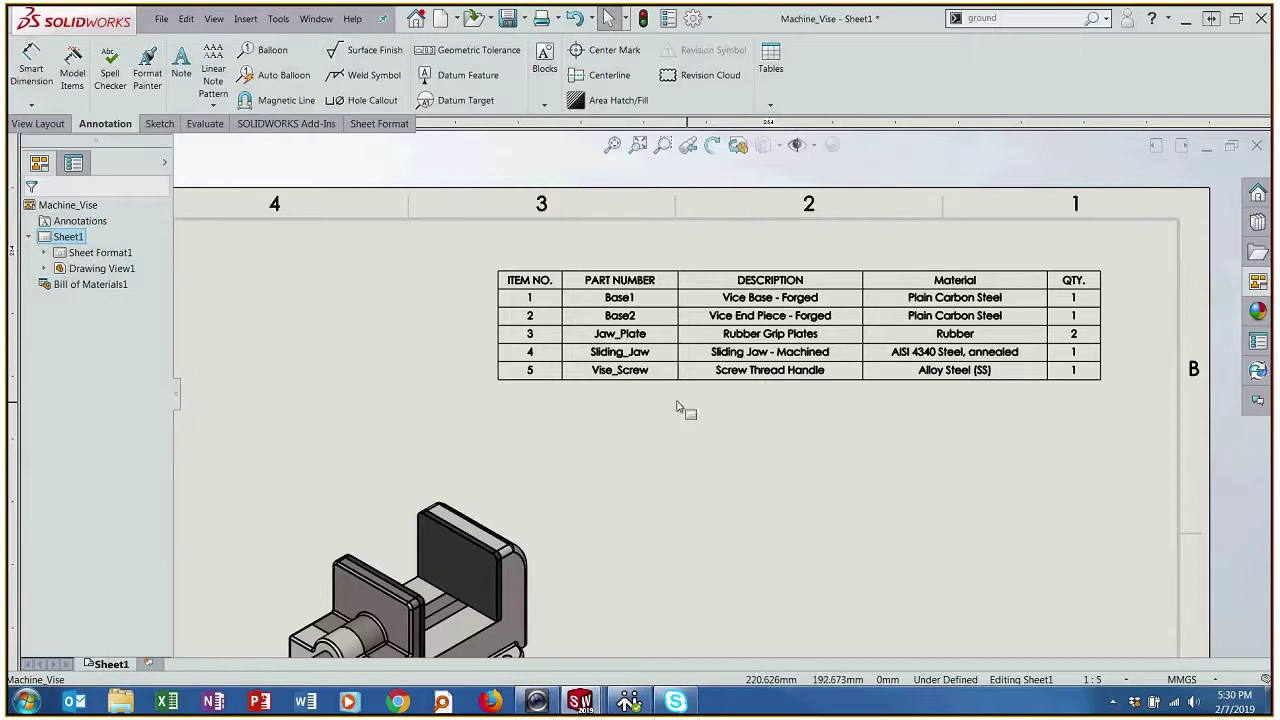
pyautogui.moveTo(492, 268)
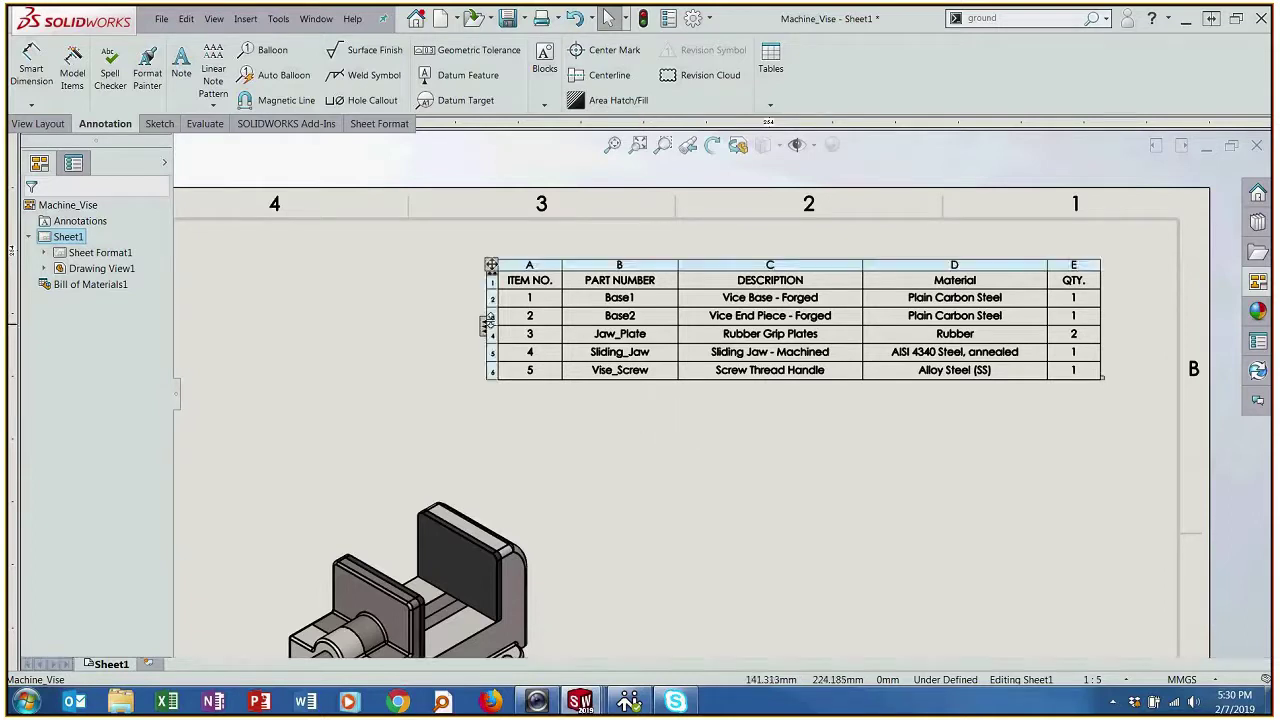
pyautogui.moveTo(491, 266); pyautogui.dragTo(569, 213)
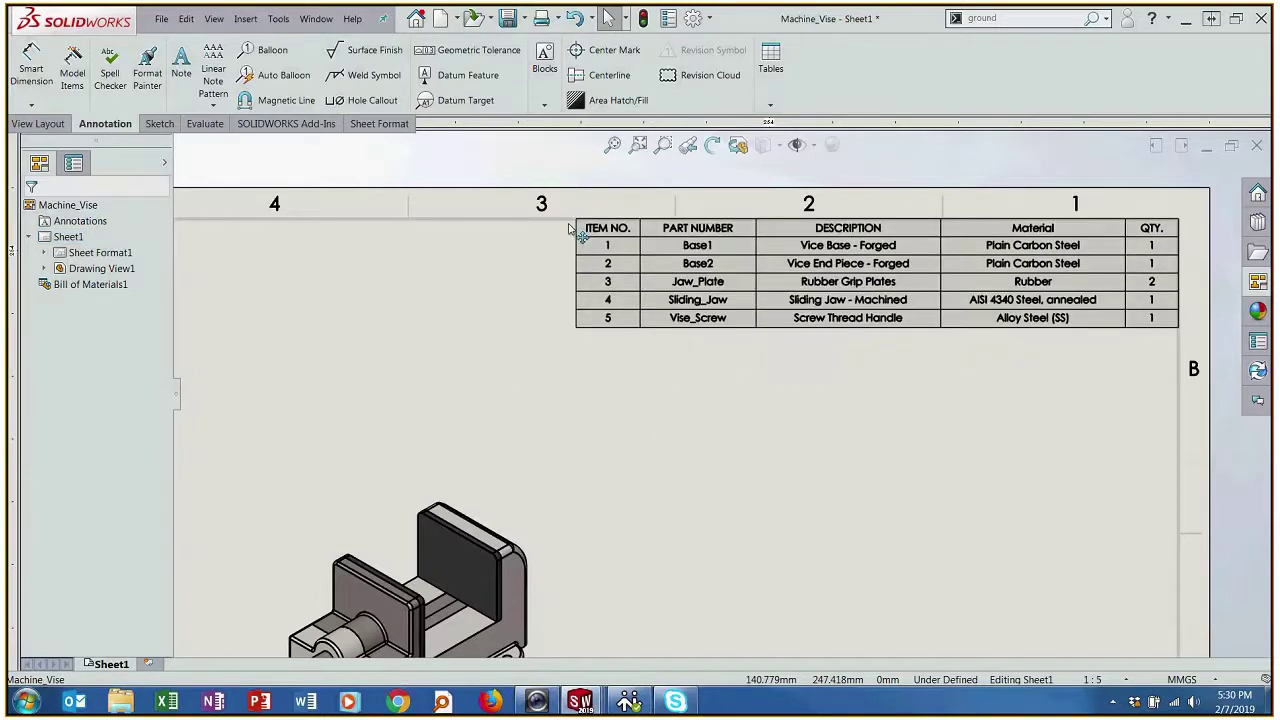
pyautogui.click(846, 560)
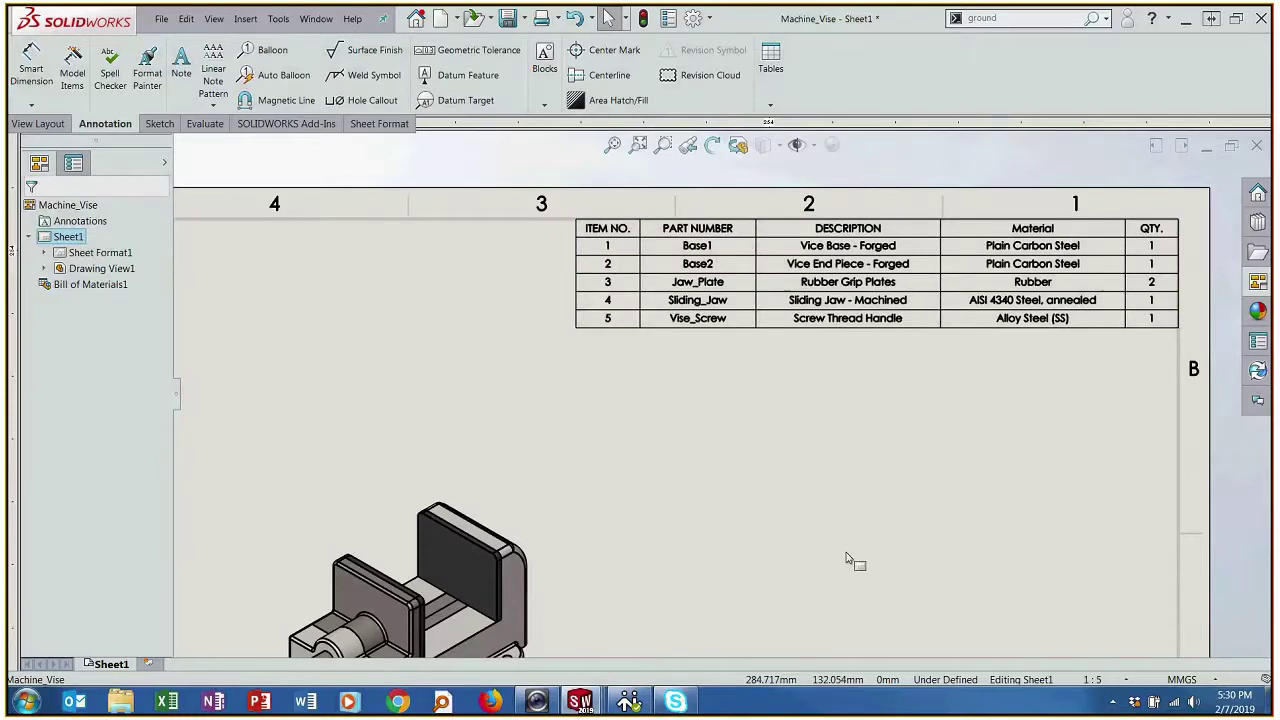
pyautogui.scroll(5, 846, 560)
pyautogui.scroll(-8, 663, 477)
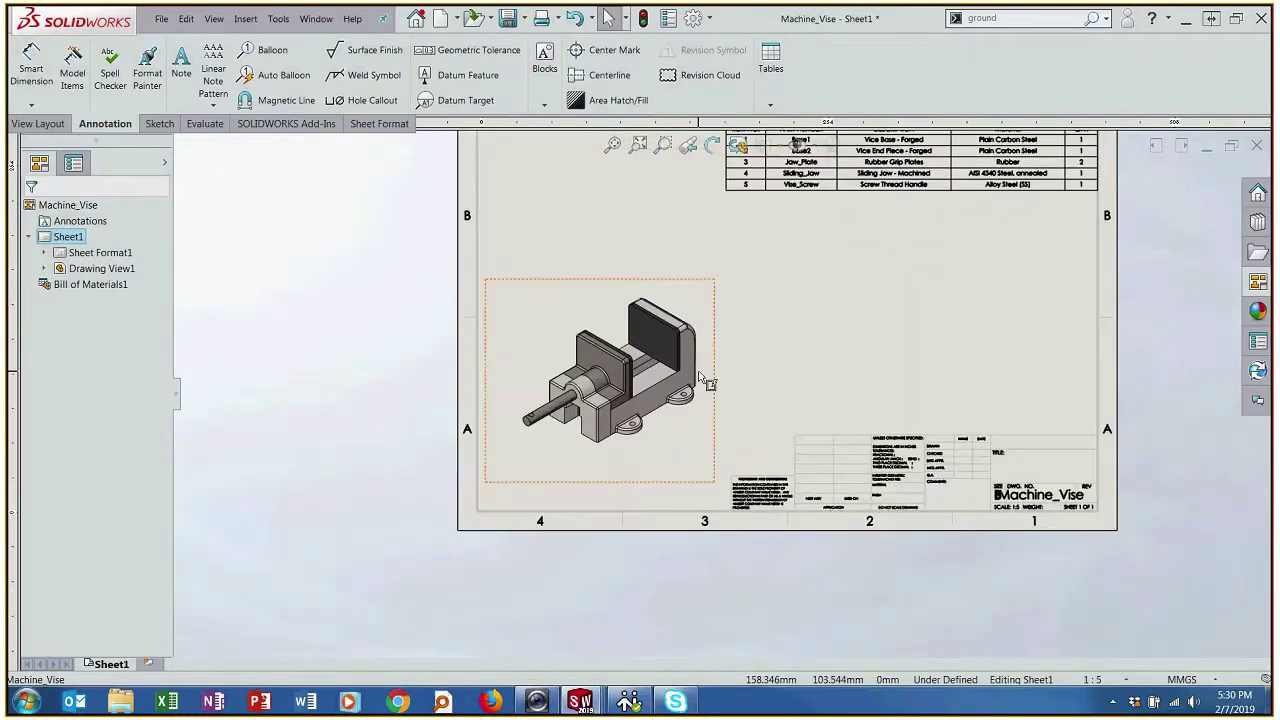
pyautogui.scroll(5, 723, 337)
pyautogui.scroll(-6, 749, 263)
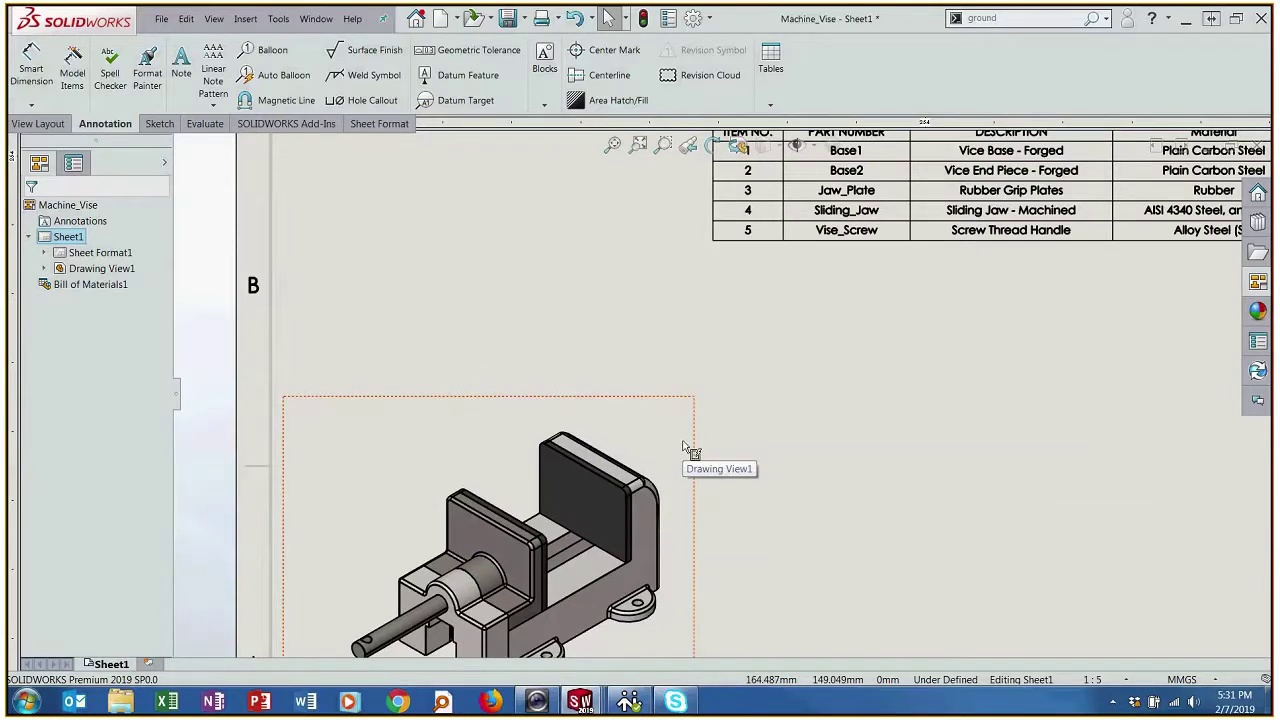
pyautogui.scroll(4, 900, 318)
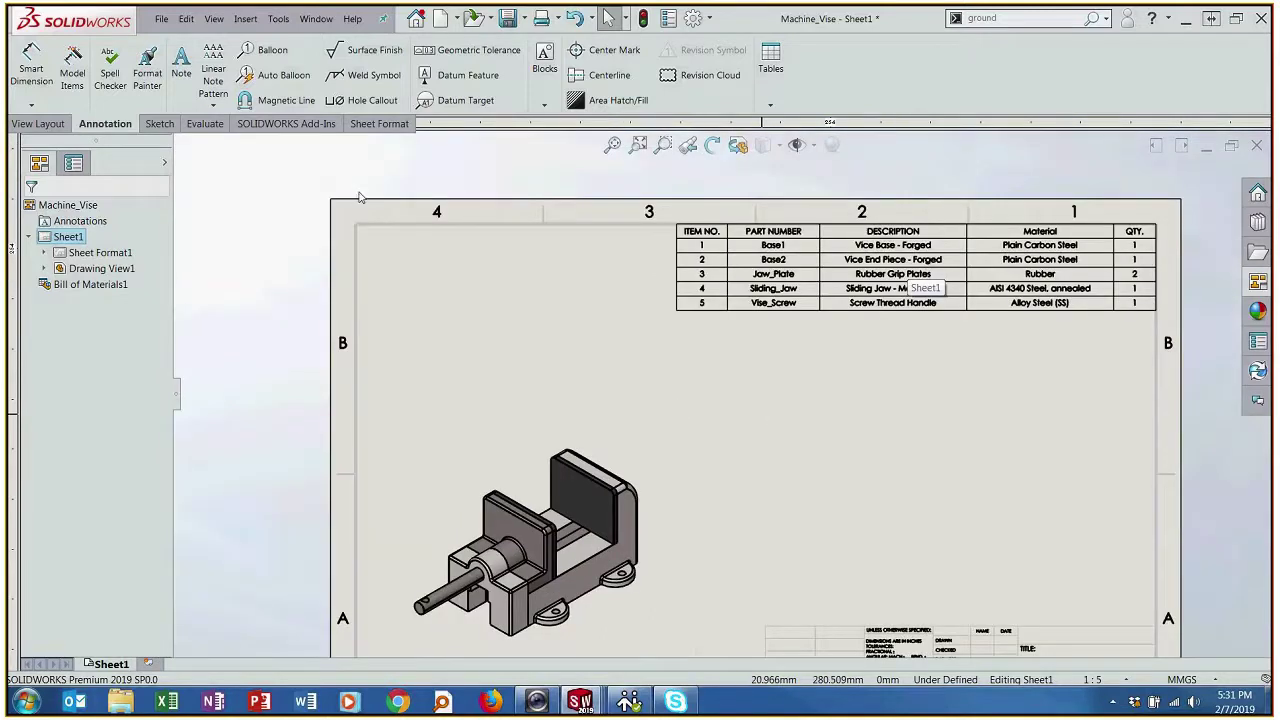
# - Auto-balloon Drawing View1 to number the vise parts 1–5
pyautogui.click(272, 78)
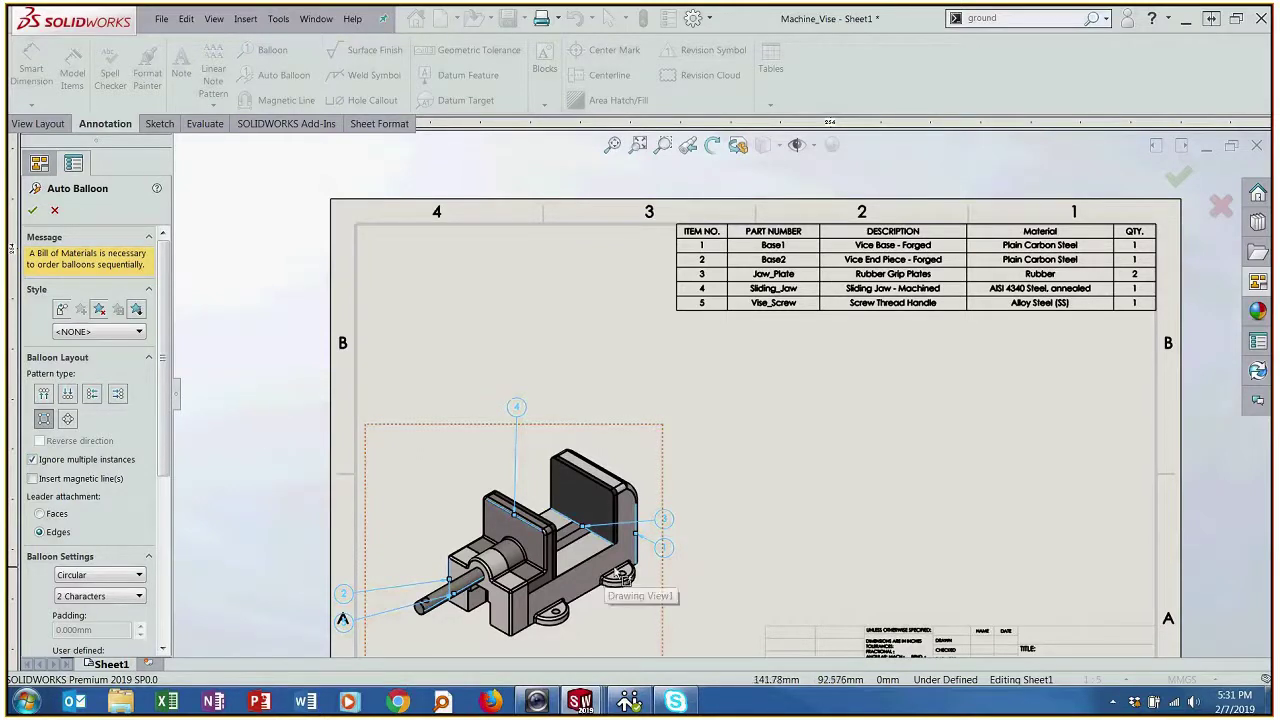
pyautogui.click(650, 470)
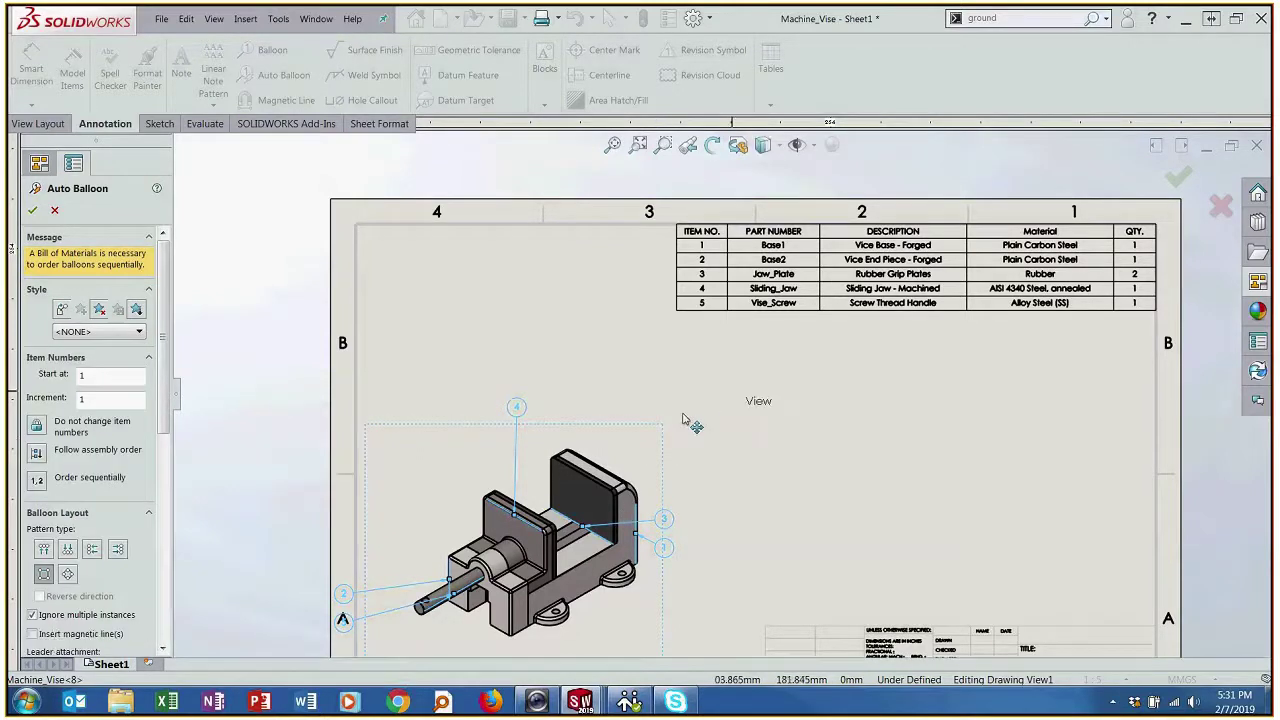
pyautogui.click(32, 210)
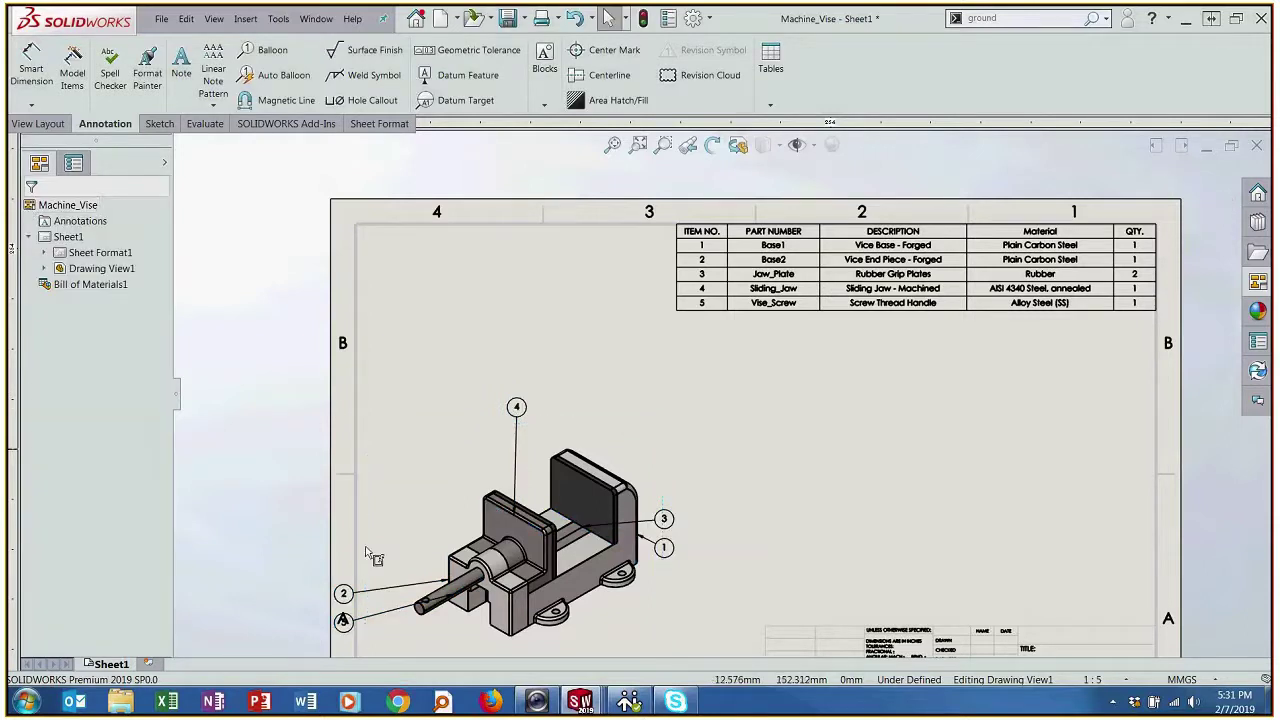
# - Reposition balloons 2, 5, 3 and 1 to clear spots above and right of the vise
pyautogui.moveTo(343, 593); pyautogui.dragTo(425, 430)
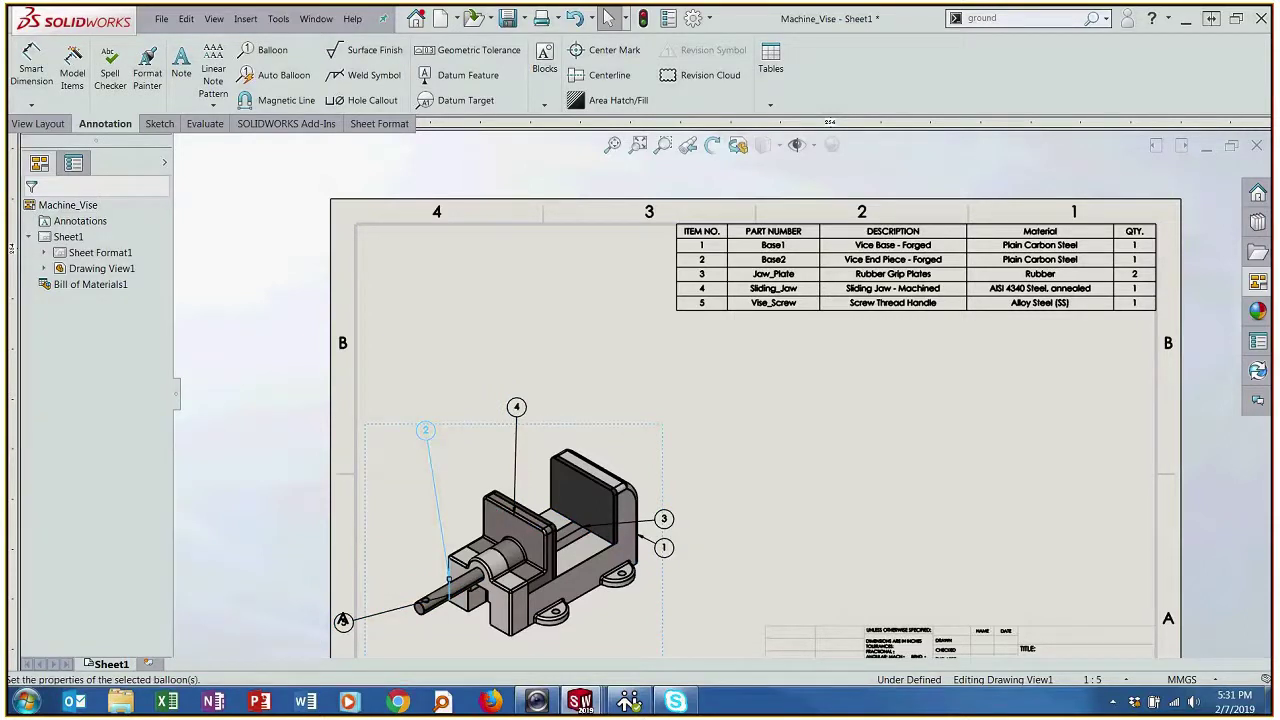
pyautogui.moveTo(346, 613); pyautogui.dragTo(402, 465)
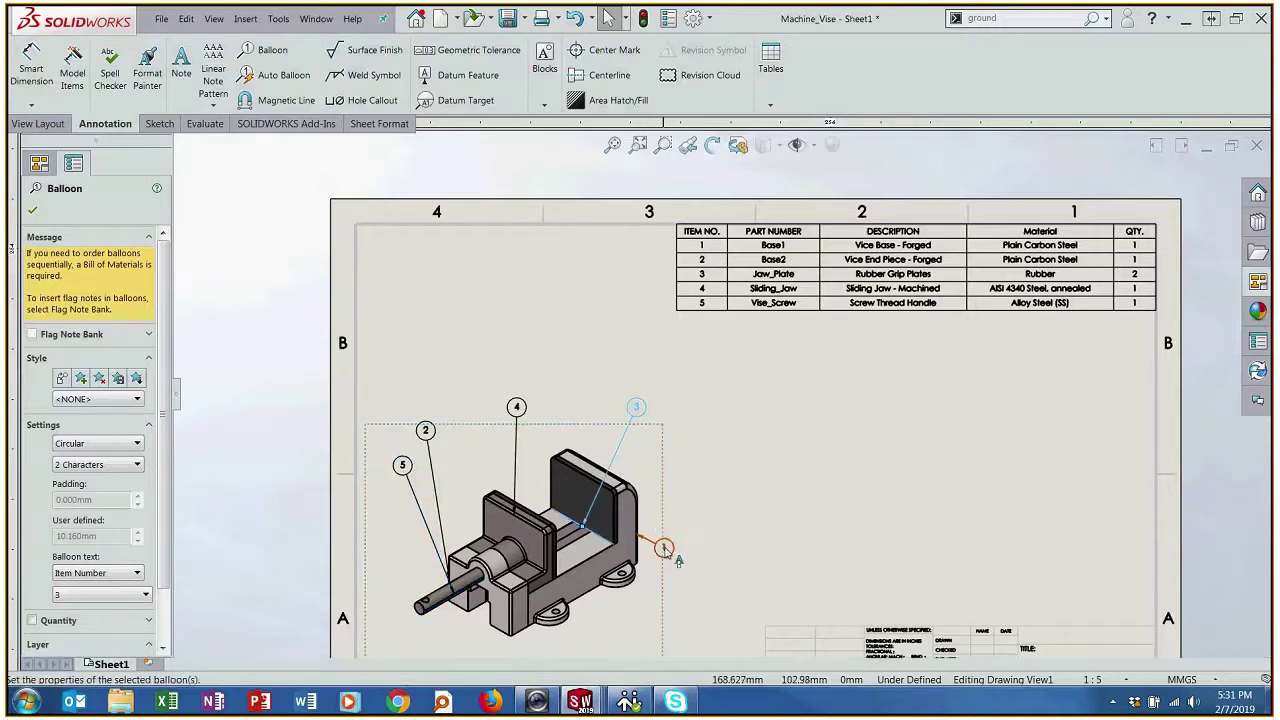
pyautogui.moveTo(663, 547); pyautogui.dragTo(636, 407)
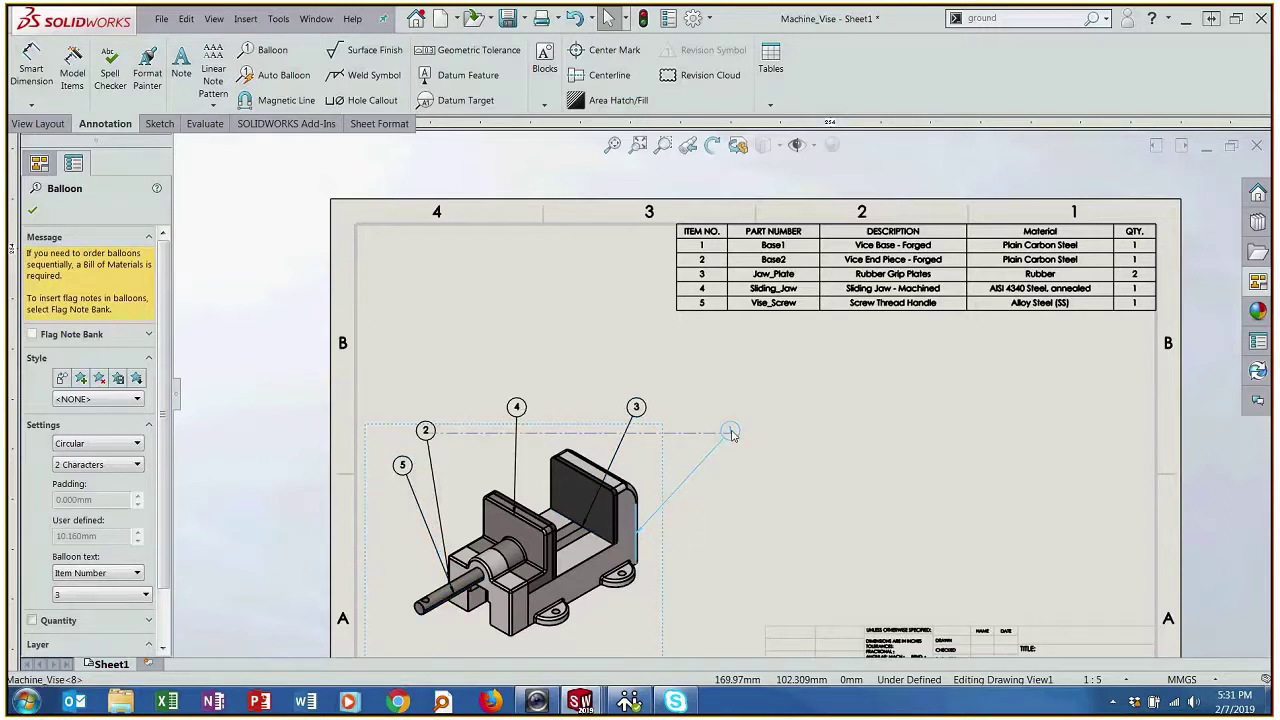
pyautogui.click(910, 505)
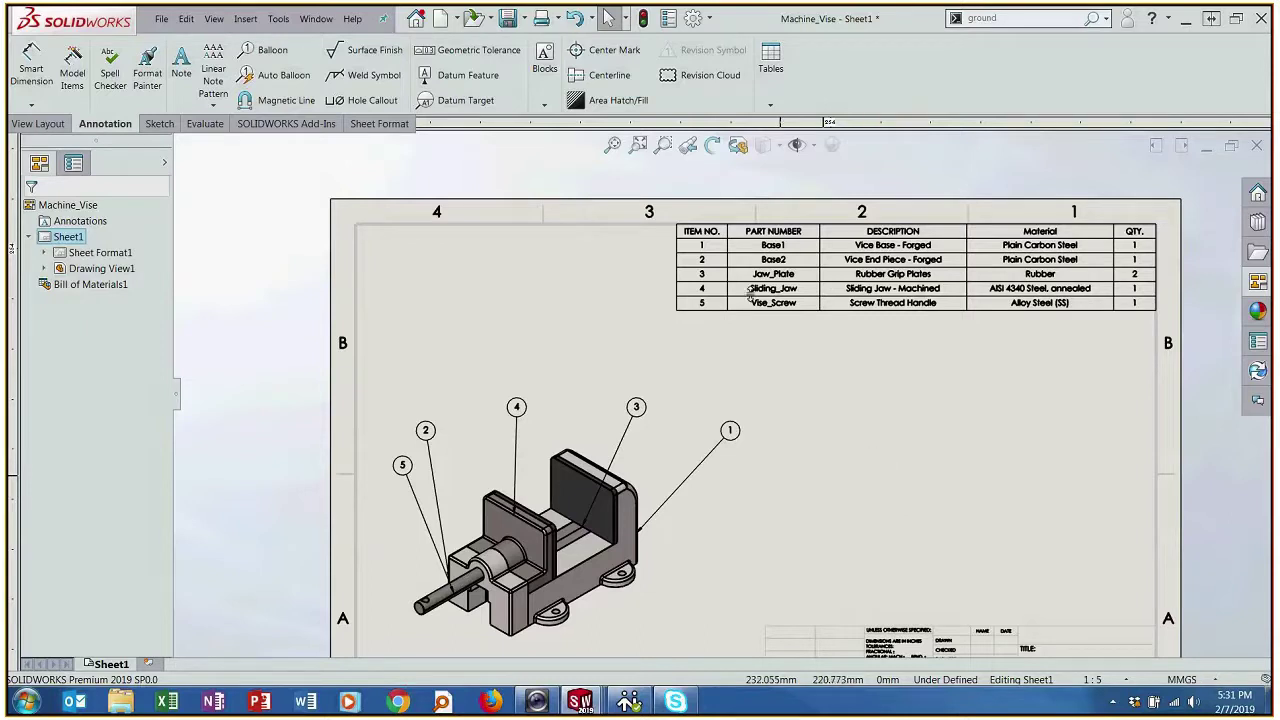
# - Match BOM row 1 to its part in the isometric vise view, then clear the view selection
pyautogui.click(690, 247)
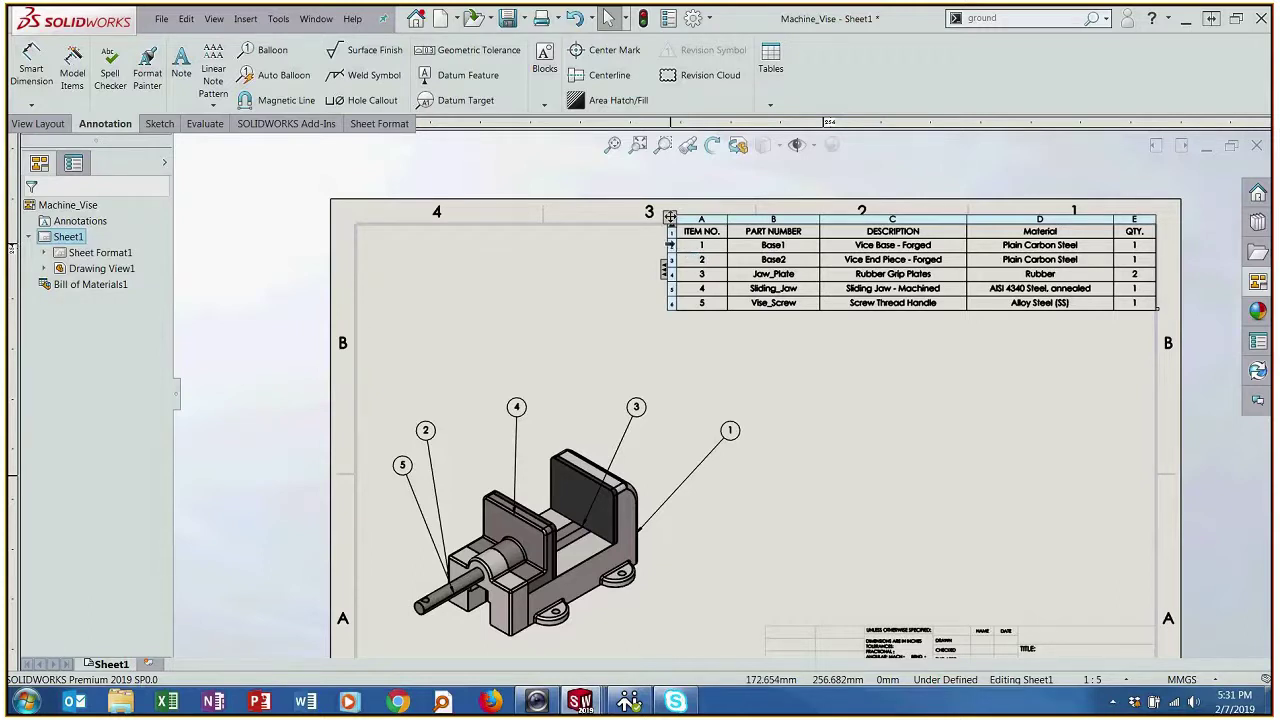
pyautogui.click(670, 244)
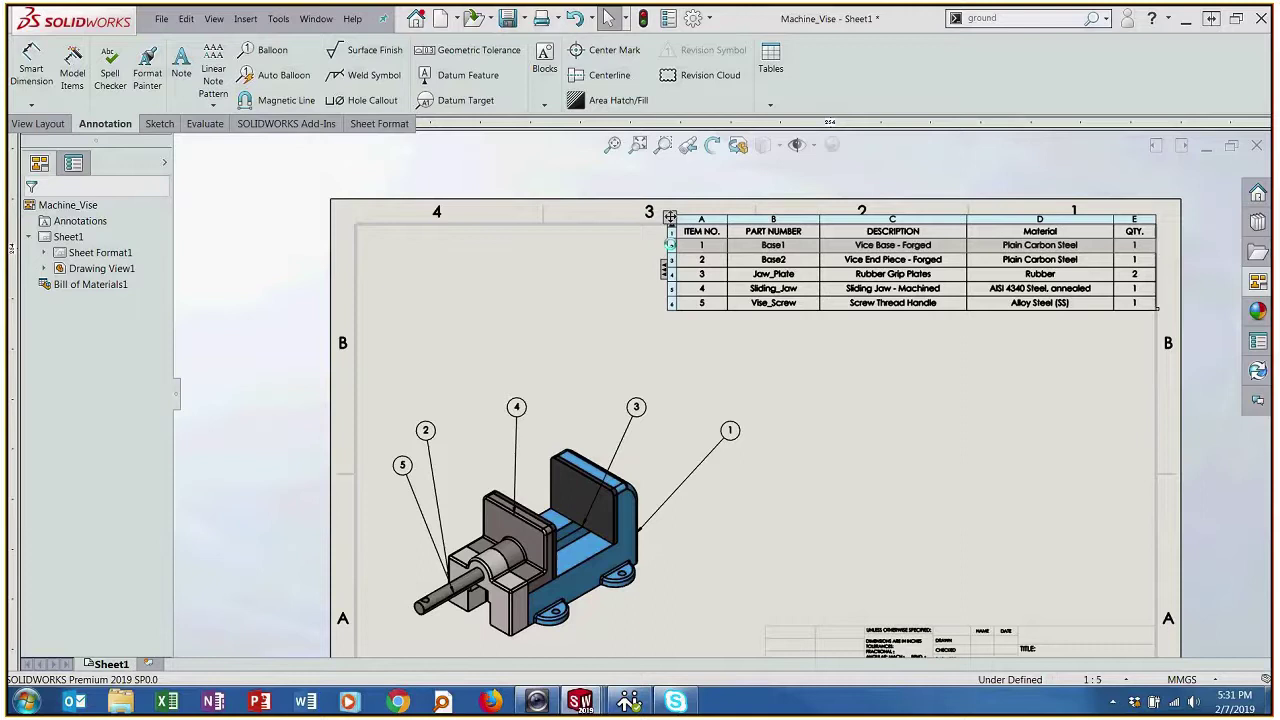
pyautogui.click(626, 432)
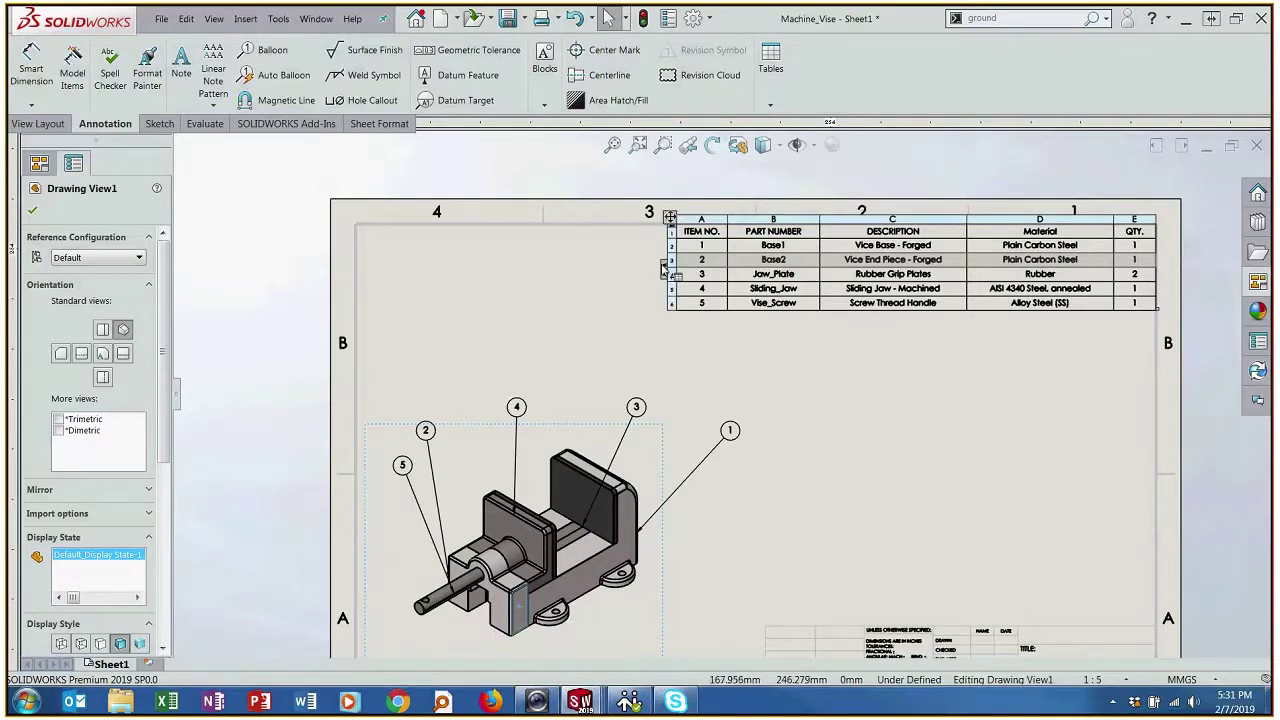
pyautogui.click(810, 395)
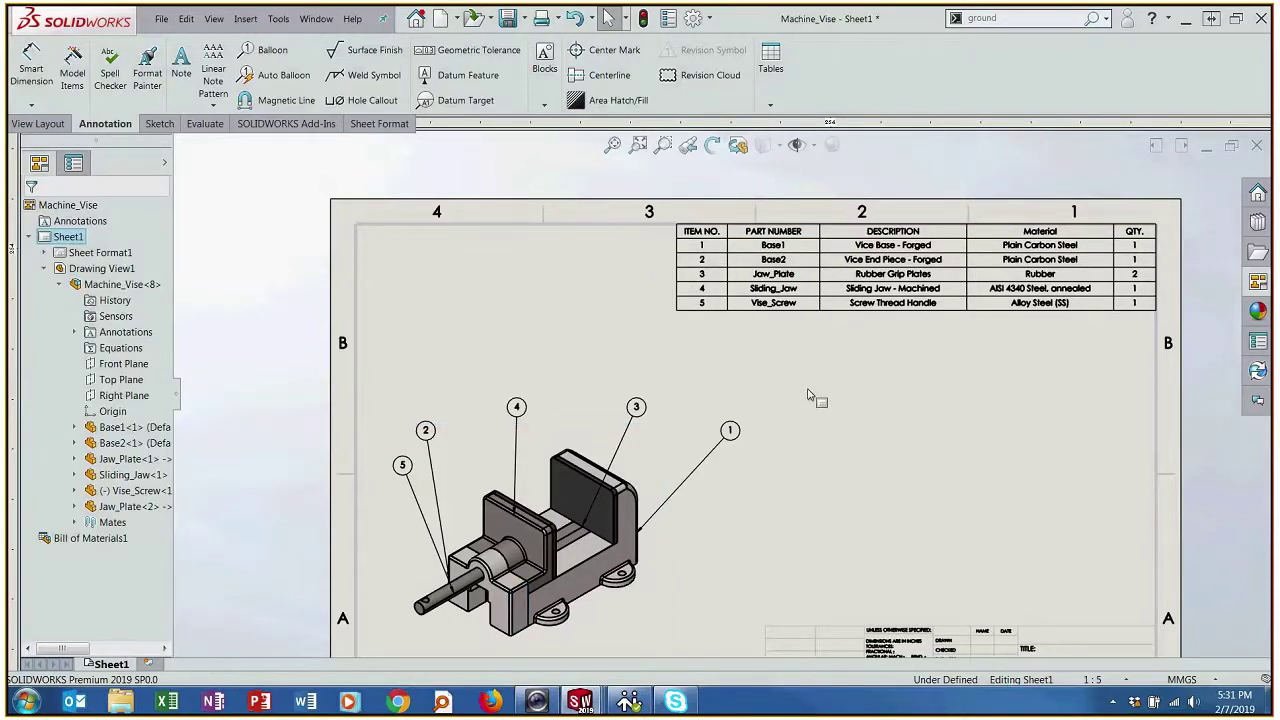